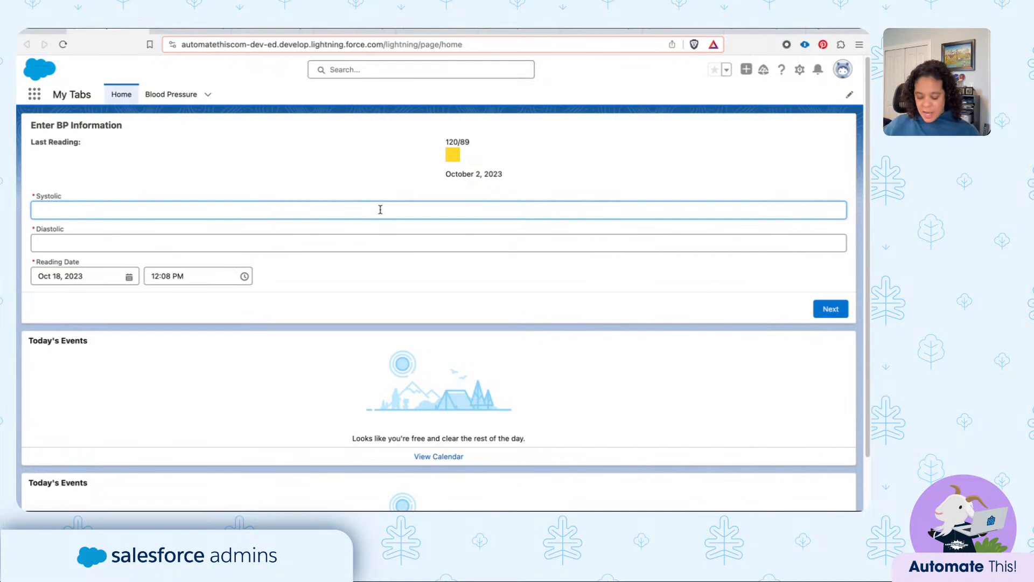
# - Log a blood pressure reading with systolic 122 and diastolic 89, and open the newly created record
pyautogui.write('122')
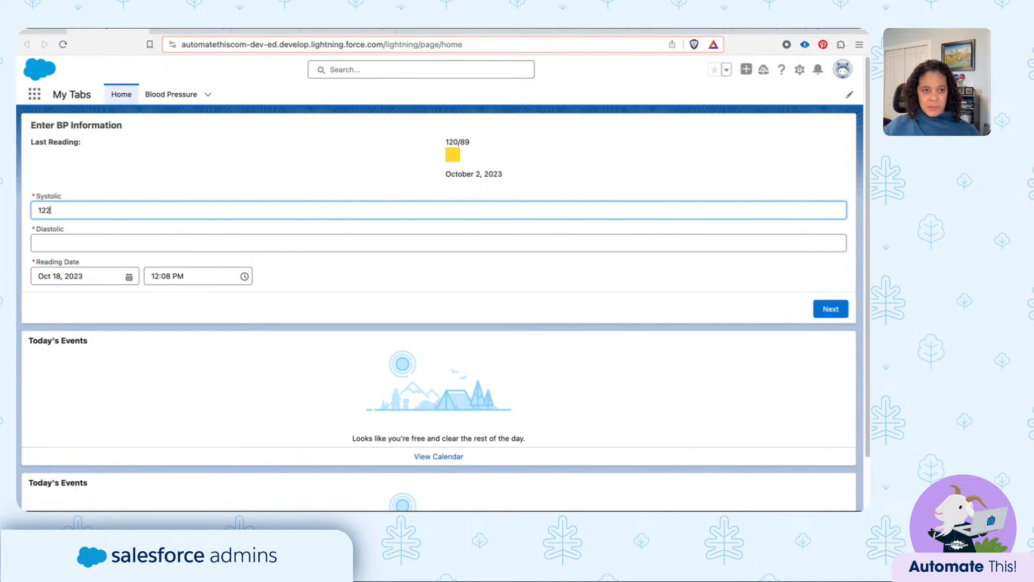
pyautogui.click(319, 238)
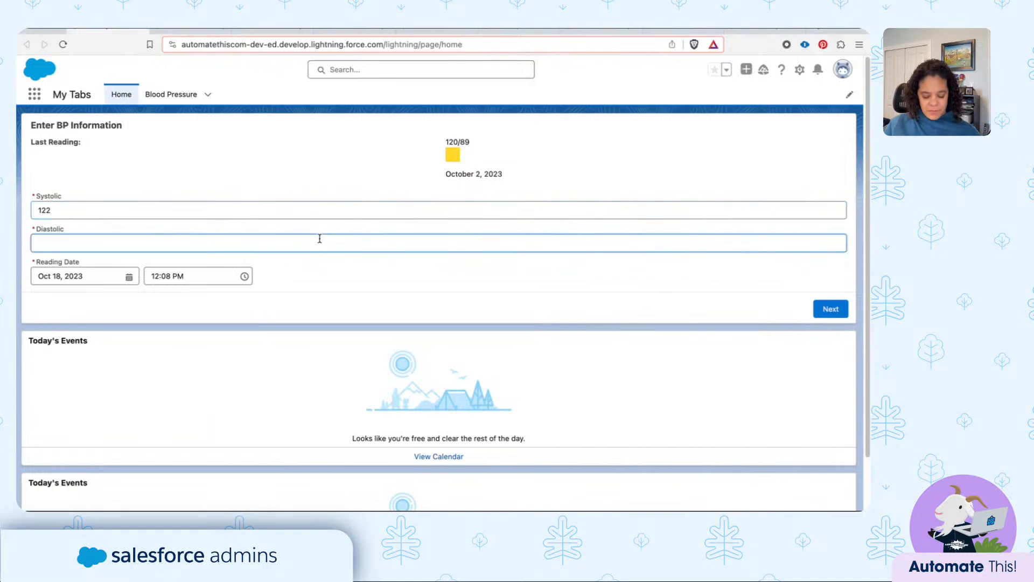
pyautogui.write('89')
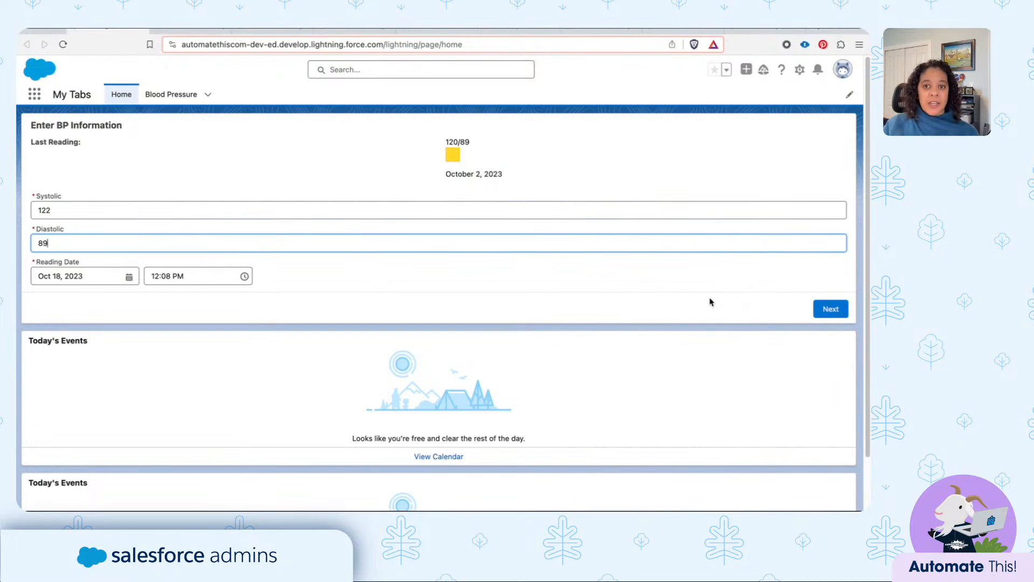
pyautogui.click(829, 309)
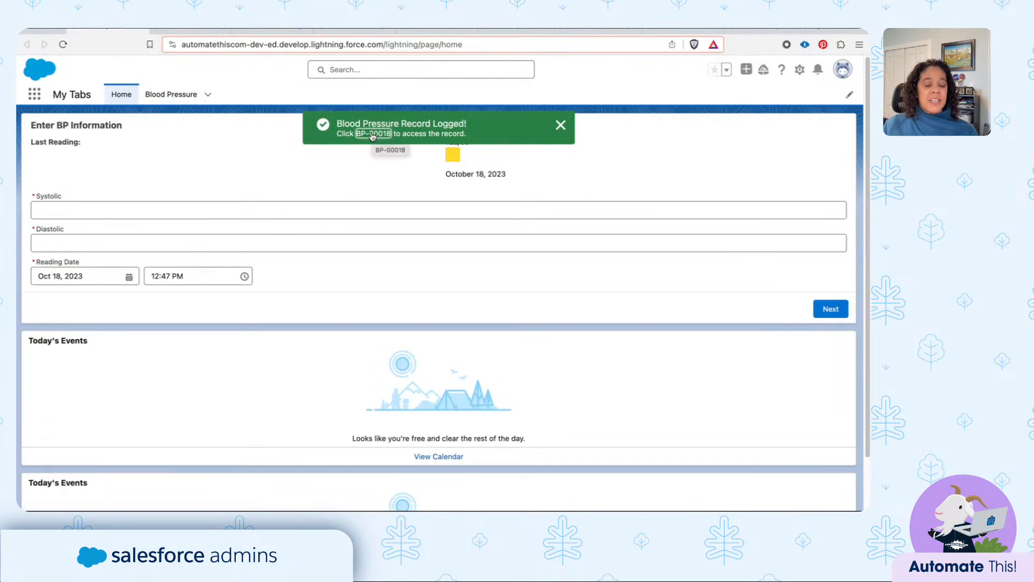
pyautogui.click(372, 134)
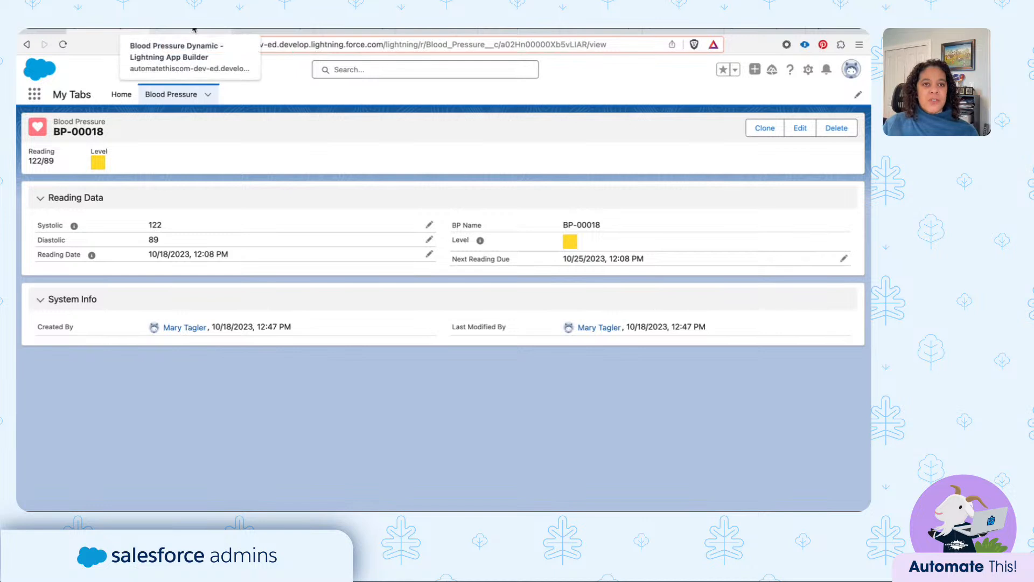
# - Switch to the Lightning App Builder, open the Home page and inspect its flow component's settings
pyautogui.click(195, 31)
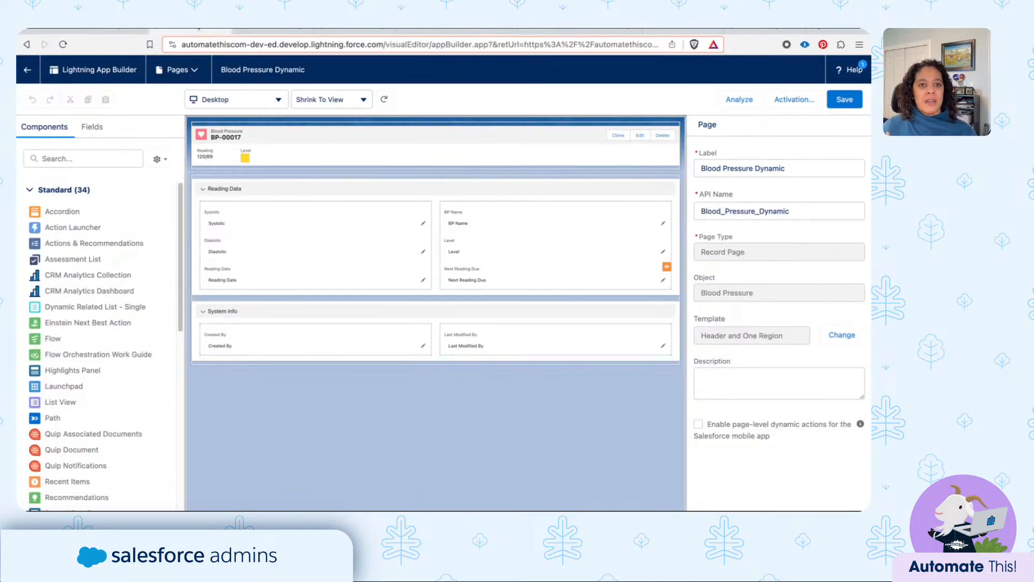
pyautogui.click(175, 69)
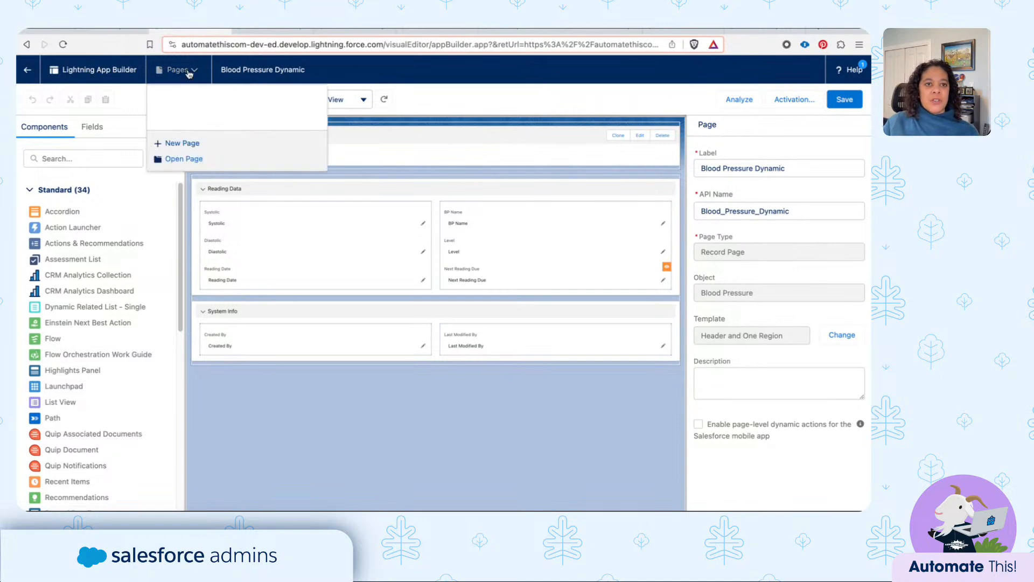
pyautogui.click(180, 120)
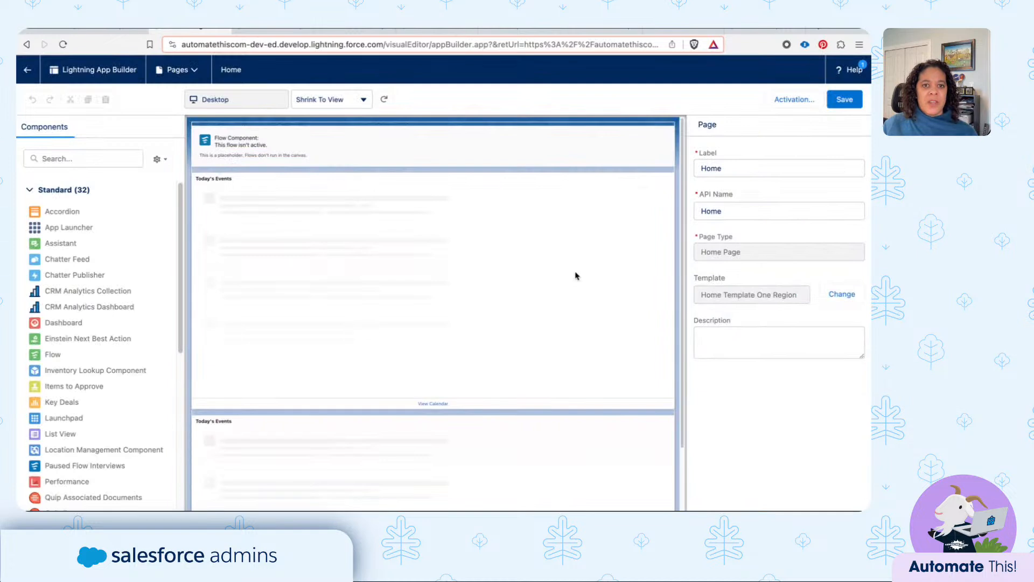
pyautogui.click(249, 148)
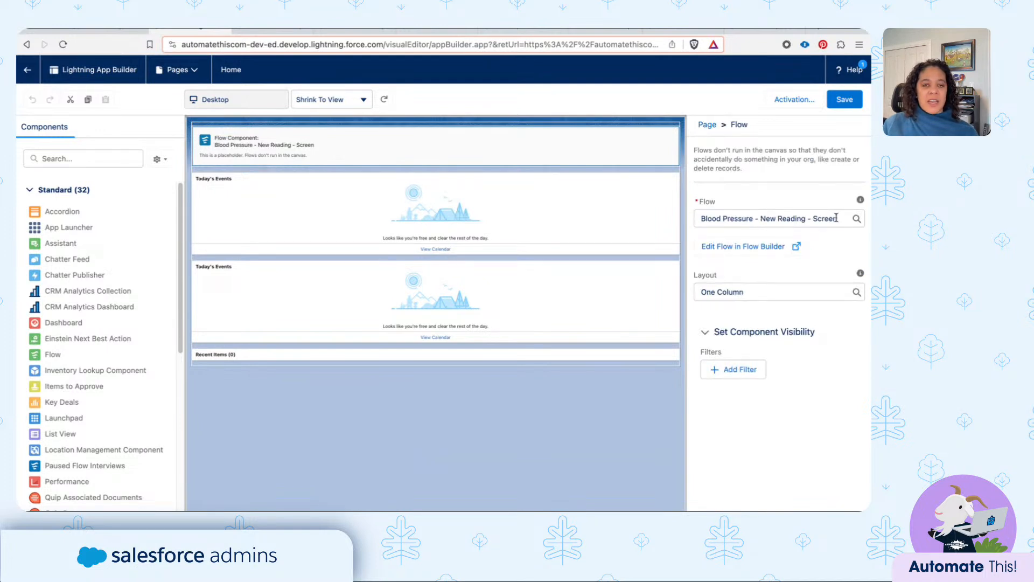
# - Review the Blood Pressure object's fields and examine the Level field's definition and its full color-image formula
pyautogui.click(269, 31)
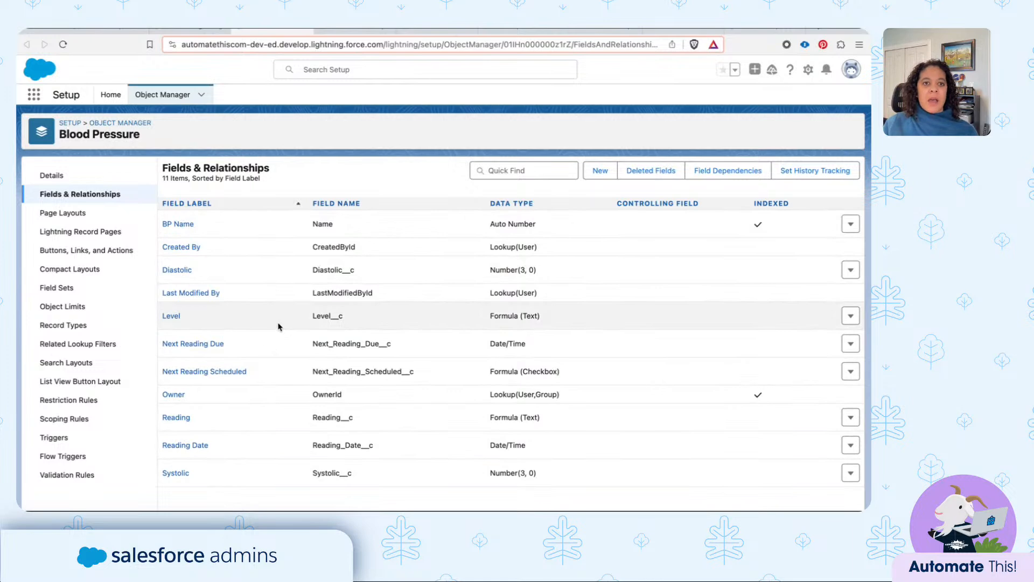
pyautogui.click(317, 32)
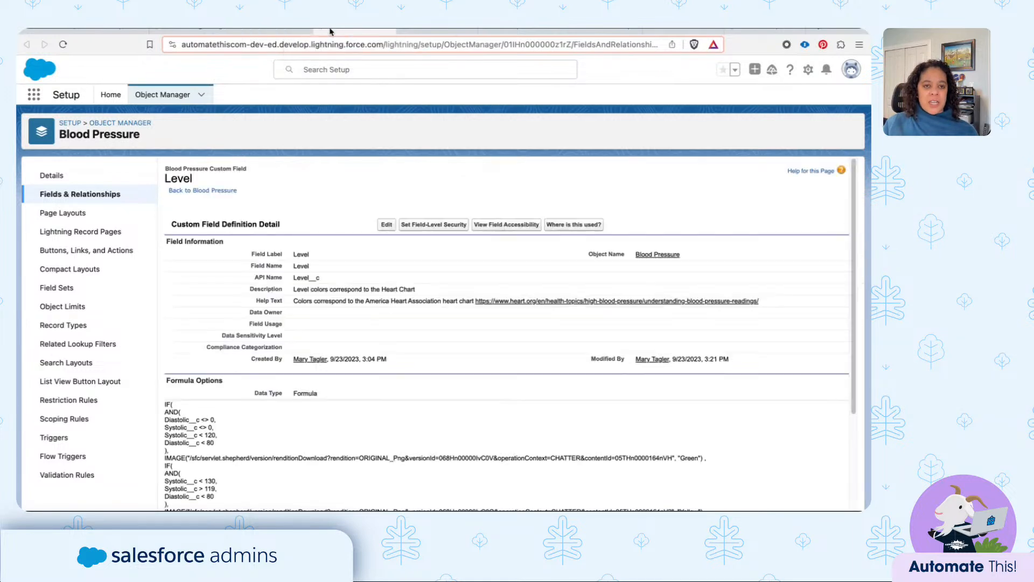
pyautogui.scroll(-2, 365, 285)
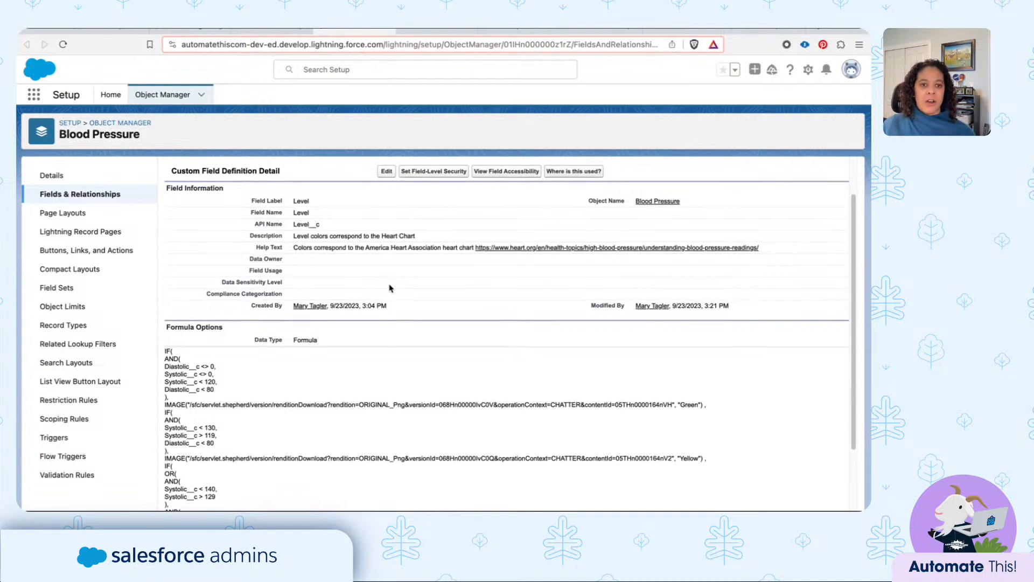
pyautogui.scroll(-1, 377, 296)
pyautogui.scroll(-2, 353, 312)
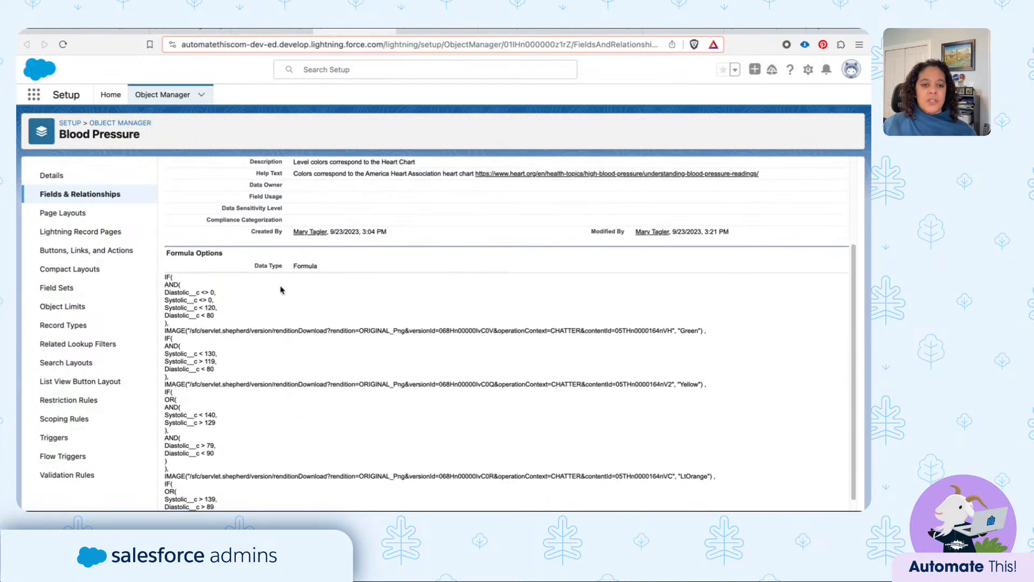
pyautogui.scroll(-2, 224, 289)
pyautogui.scroll(-1, 224, 290)
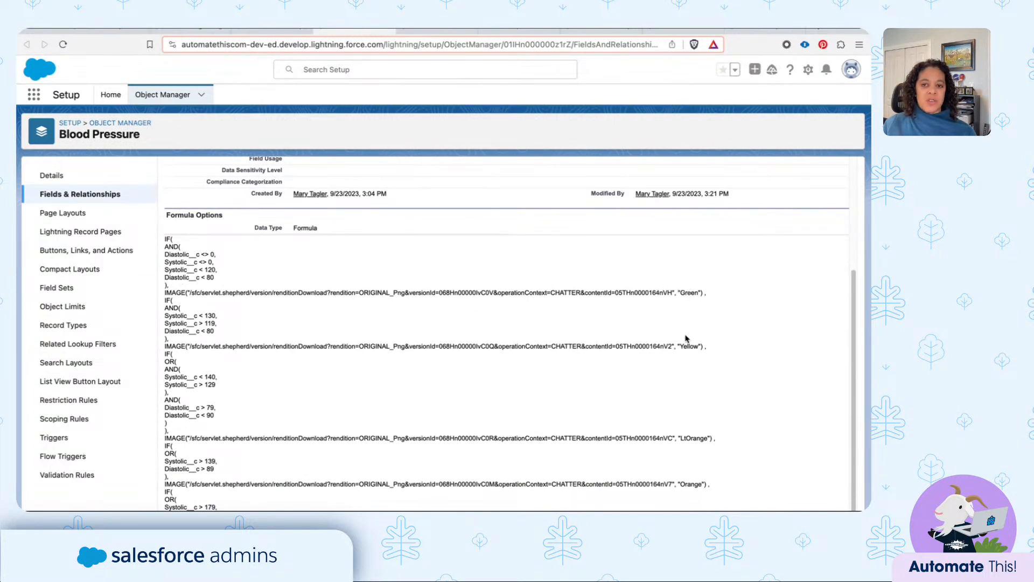
pyautogui.scroll(-1, 687, 339)
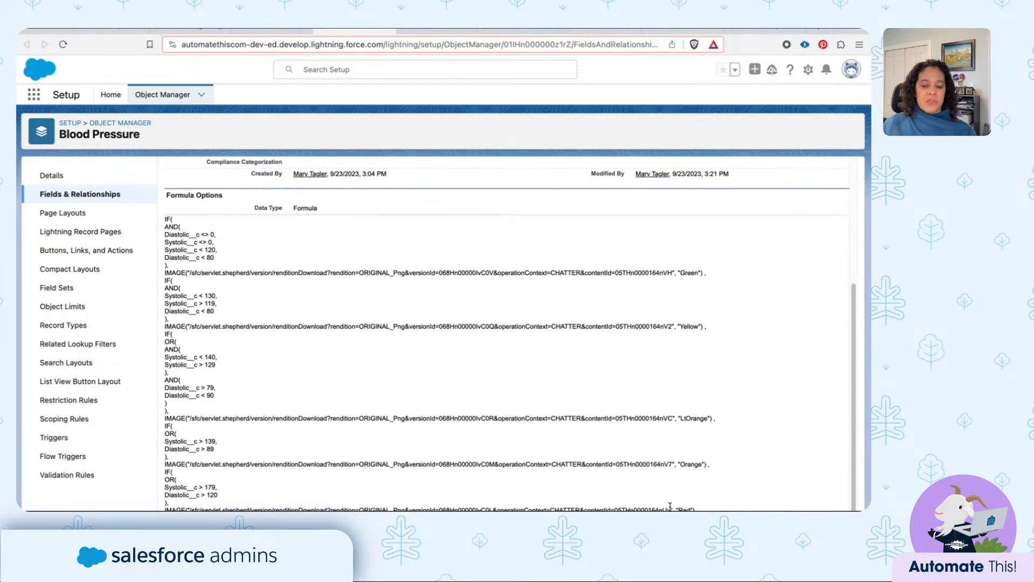
pyautogui.scroll(3, 492, 329)
pyautogui.scroll(2, 491, 327)
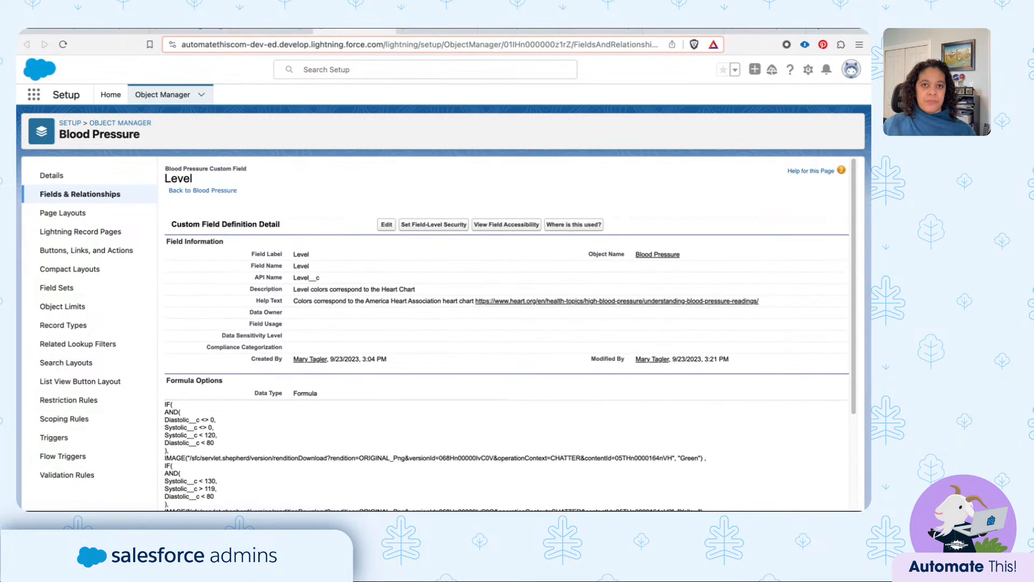
# - In the Blood Pressure - New Reading - Screen flow, inspect the getBloodPressure element and the Enter Info screen
pyautogui.click(431, 29)
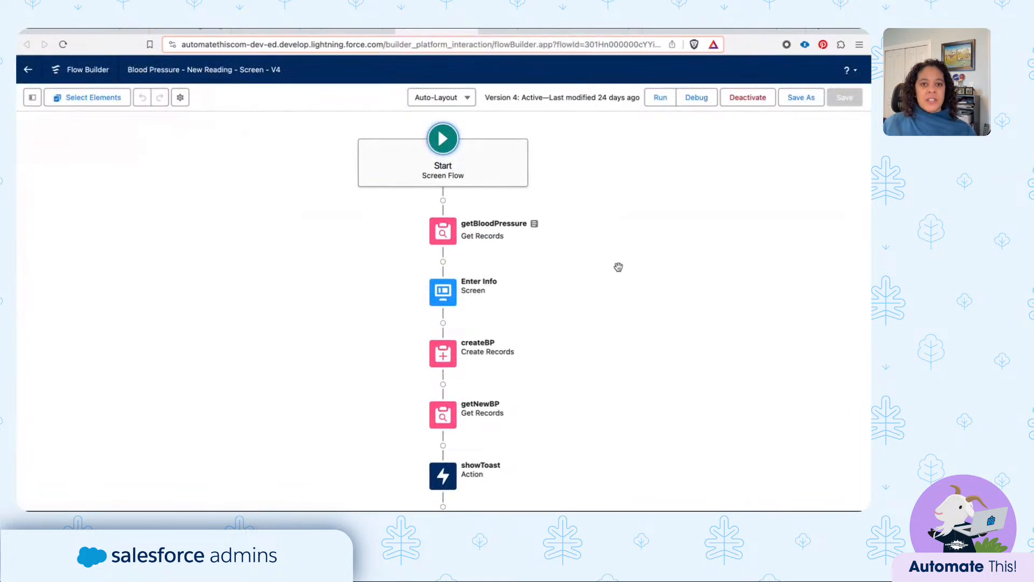
pyautogui.click(442, 236)
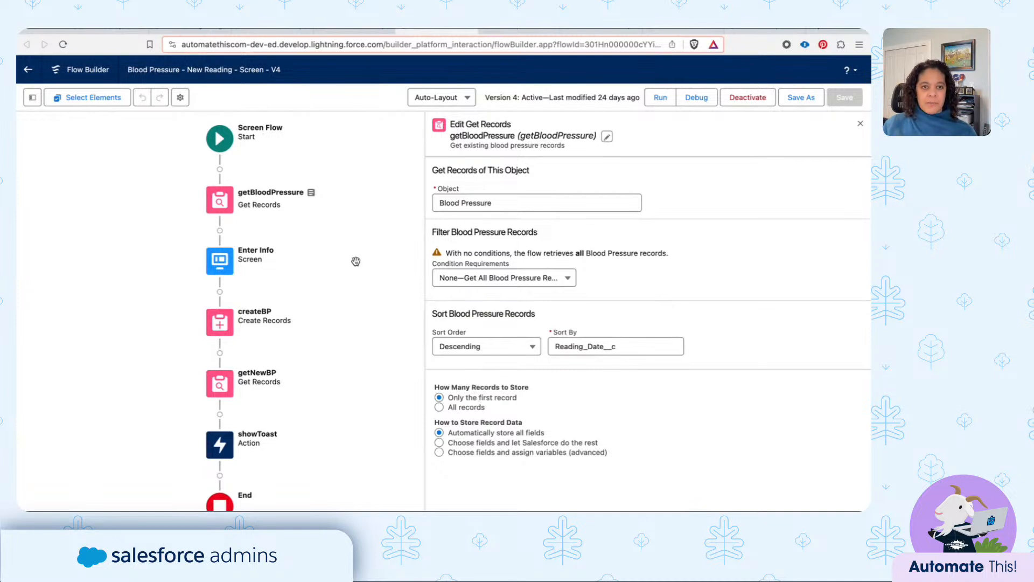
pyautogui.click(219, 258)
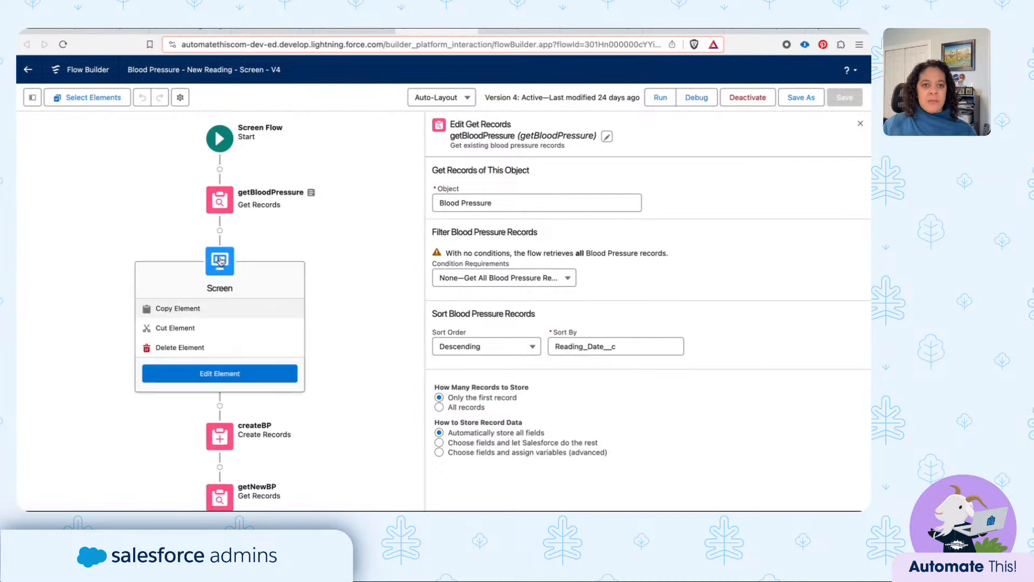
pyautogui.click(220, 373)
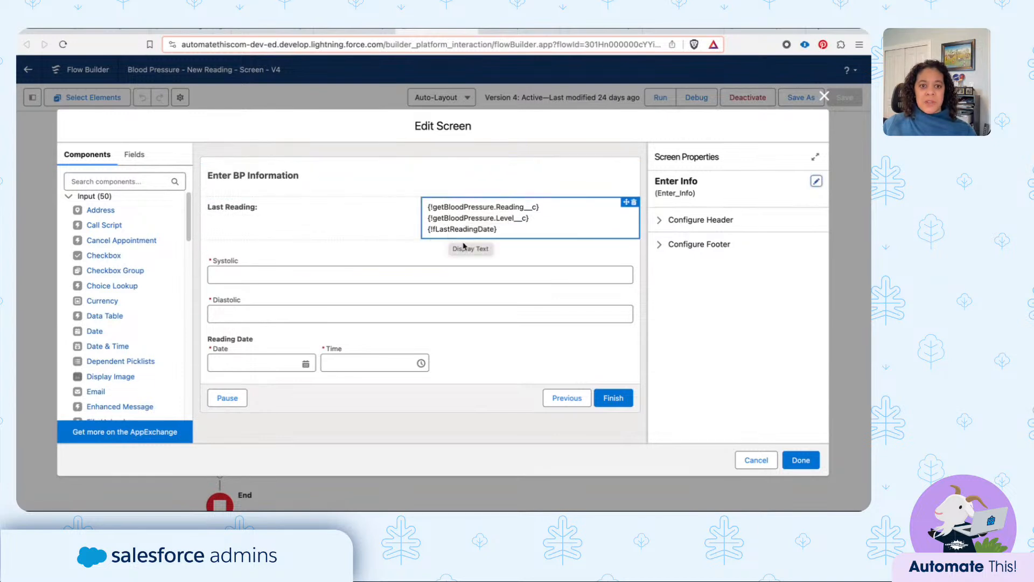
pyautogui.click(754, 461)
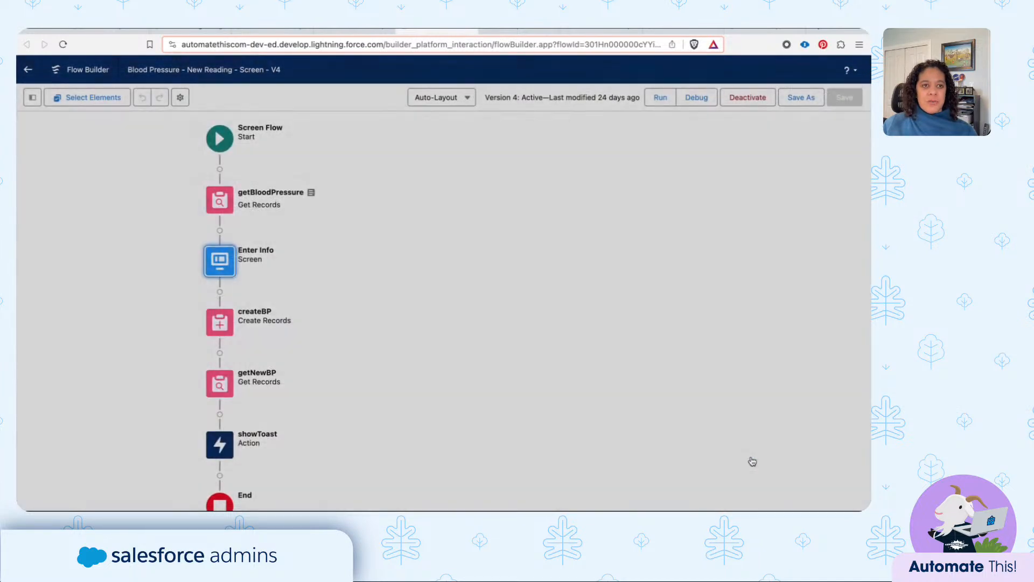
# - Examine the flow's fLastReadingDate formula and recheck the Enter Info screen, closing both without changes
pyautogui.click(32, 98)
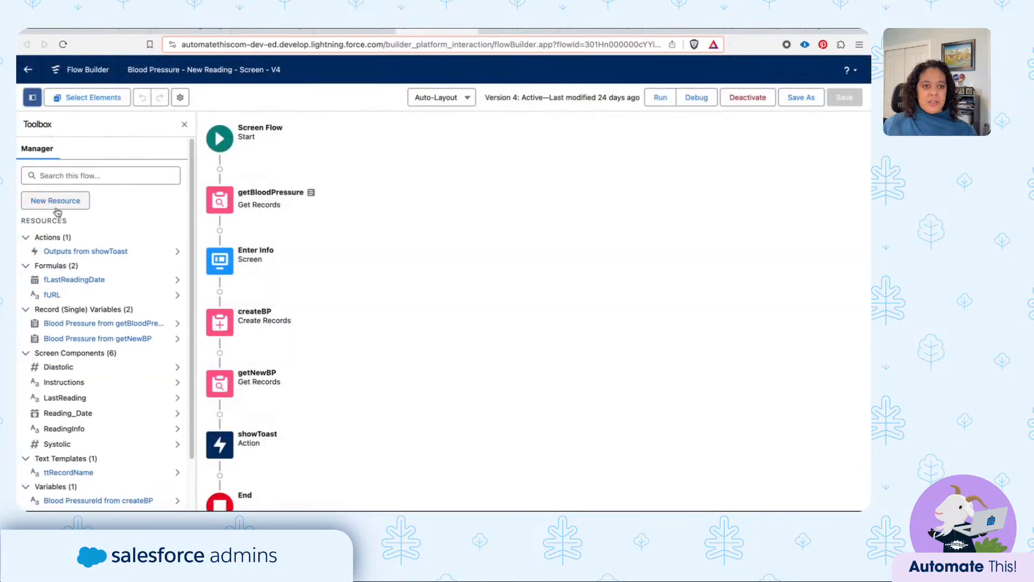
pyautogui.click(72, 279)
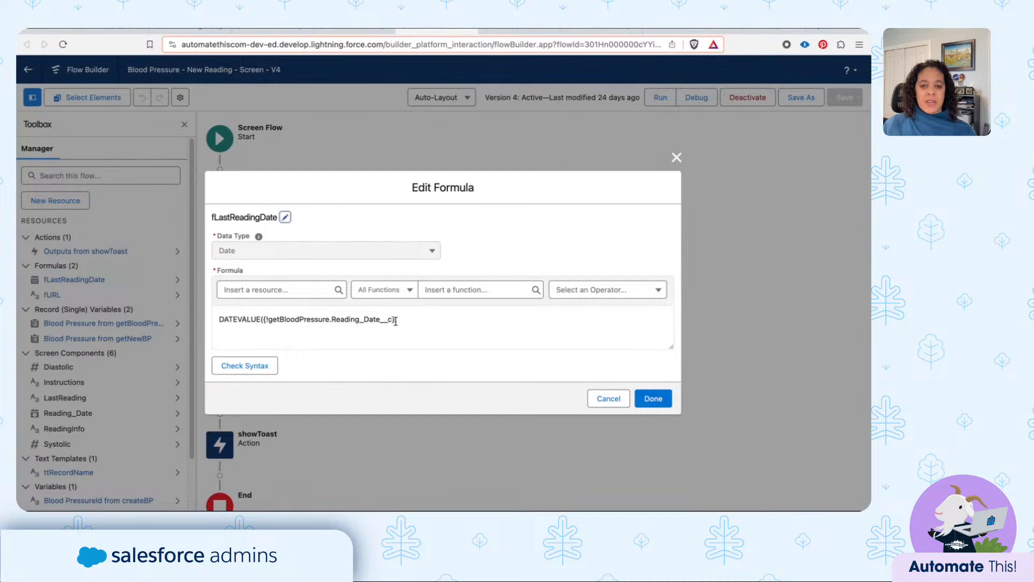
pyautogui.click(607, 399)
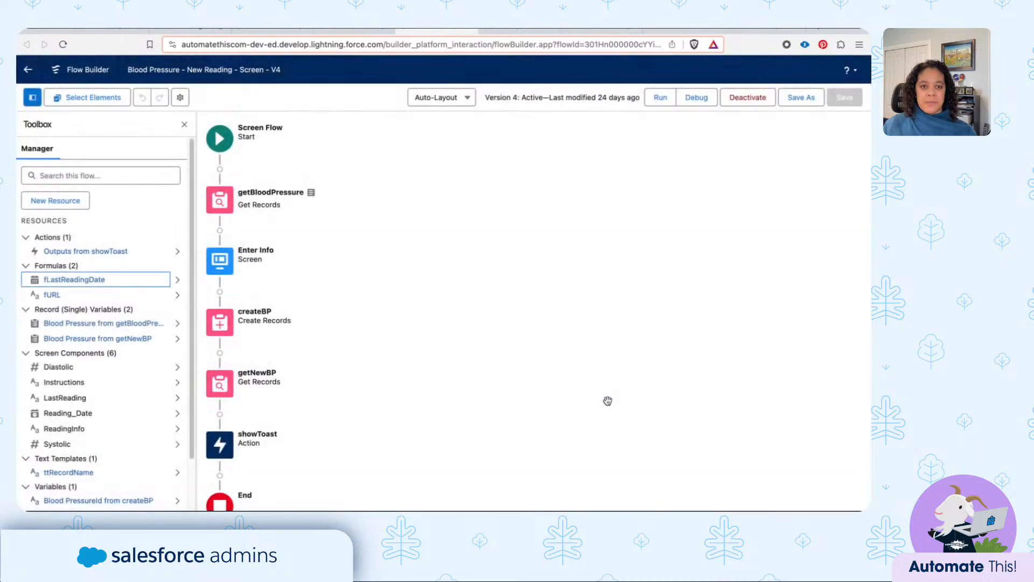
pyautogui.doubleClick(224, 261)
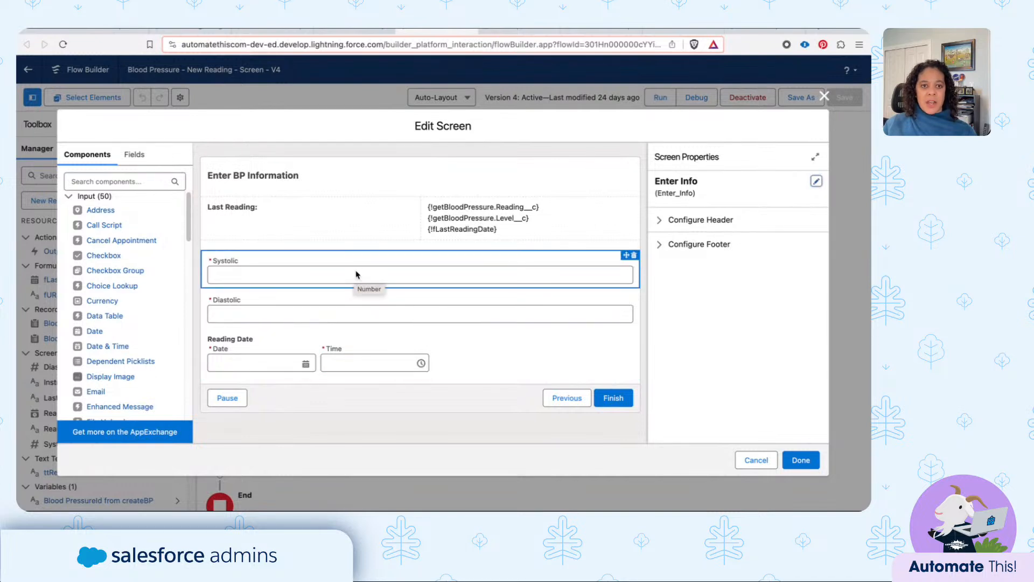
pyautogui.click(741, 459)
# - Review the field values set in createBP and the record filter and storage options of getNewBP
pyautogui.click(217, 322)
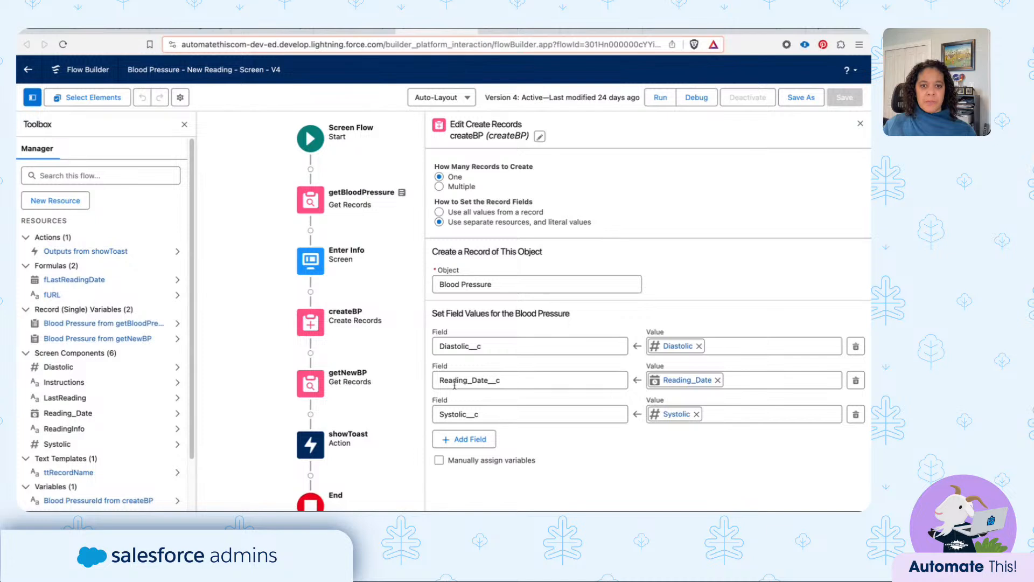
pyautogui.click(314, 390)
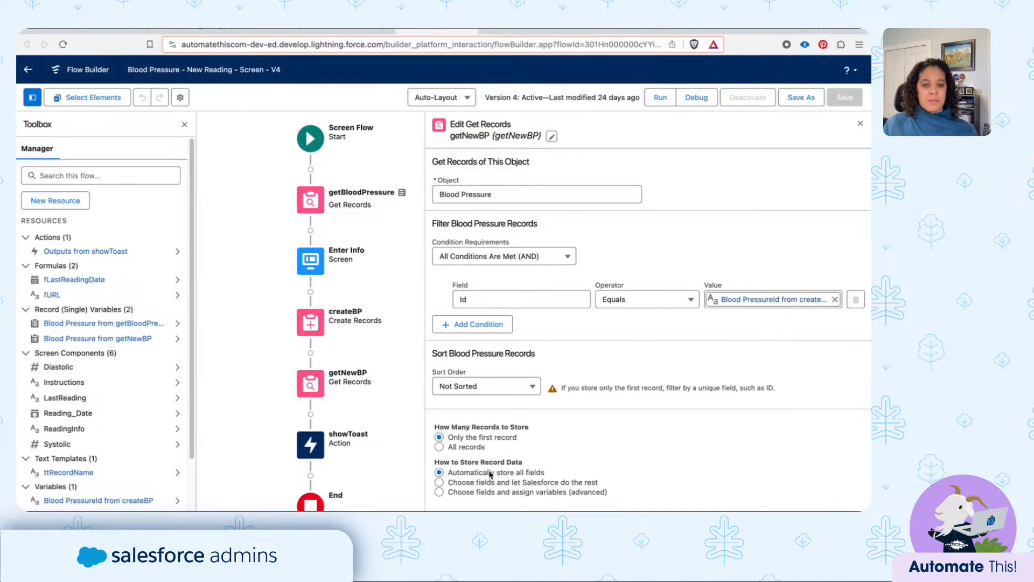
# - Inspect the showToast action's input values, from dismissal mode to URL link, and close it without changes
pyautogui.doubleClick(311, 445)
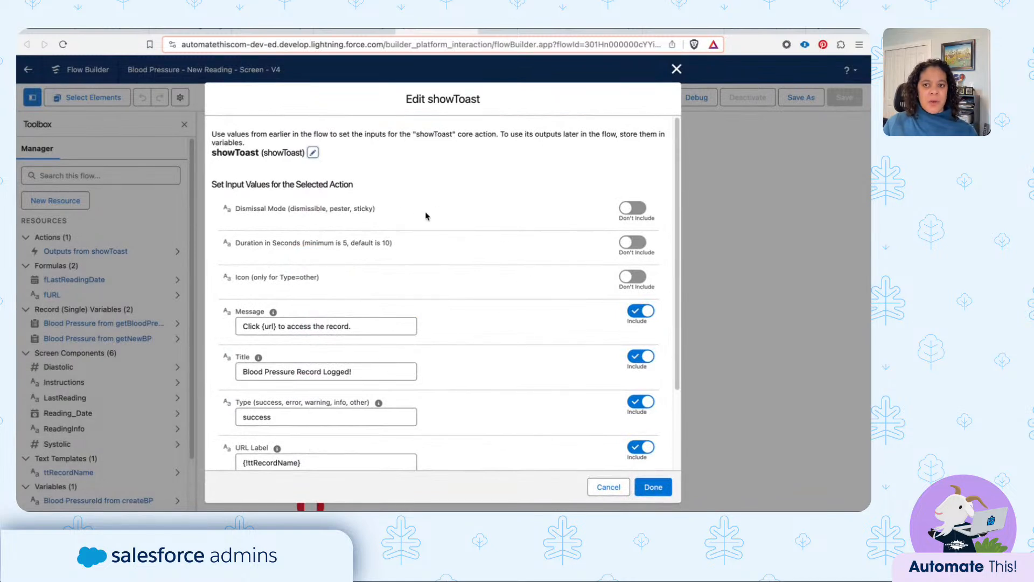
pyautogui.scroll(-3, 426, 218)
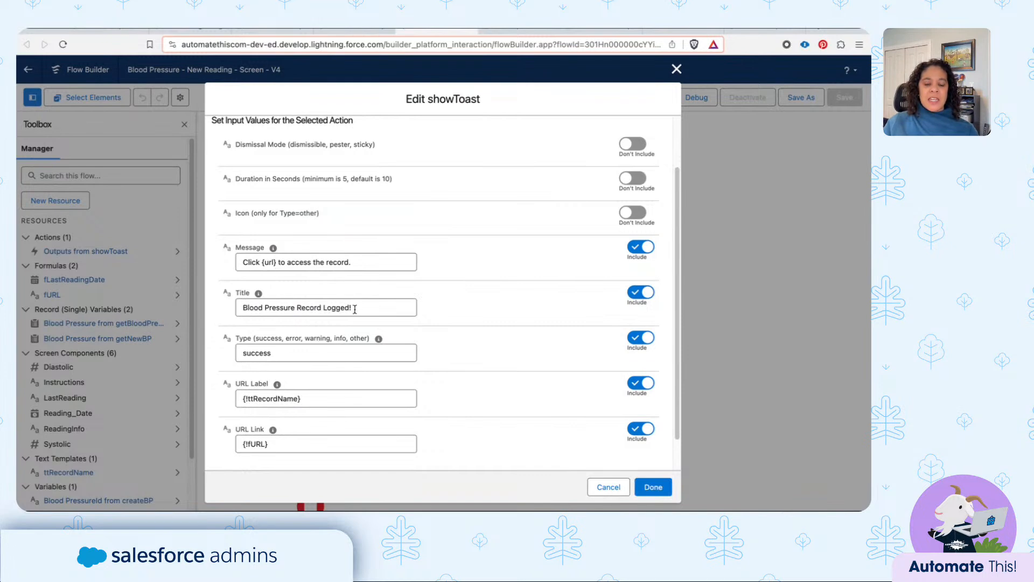
pyautogui.scroll(-2, 360, 306)
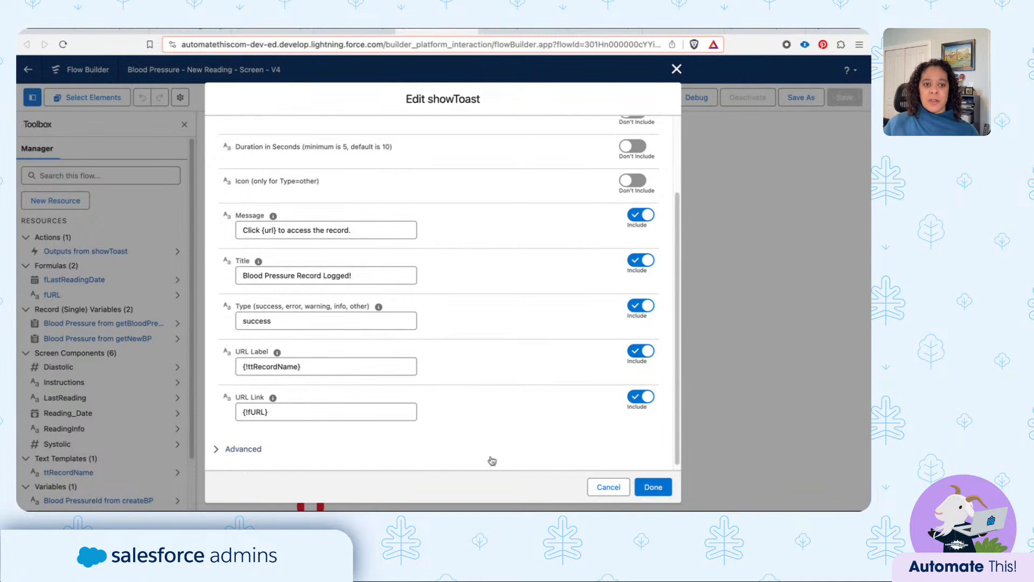
pyautogui.click(599, 487)
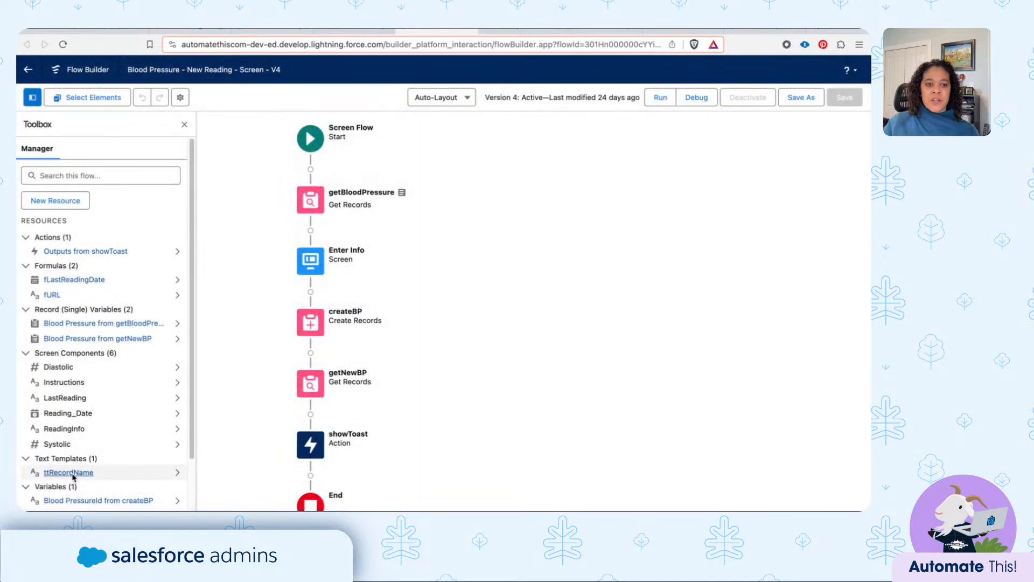
# - Examine the body of the ttRecordName text template and the fURL formula, closing each without changes
pyautogui.click(74, 476)
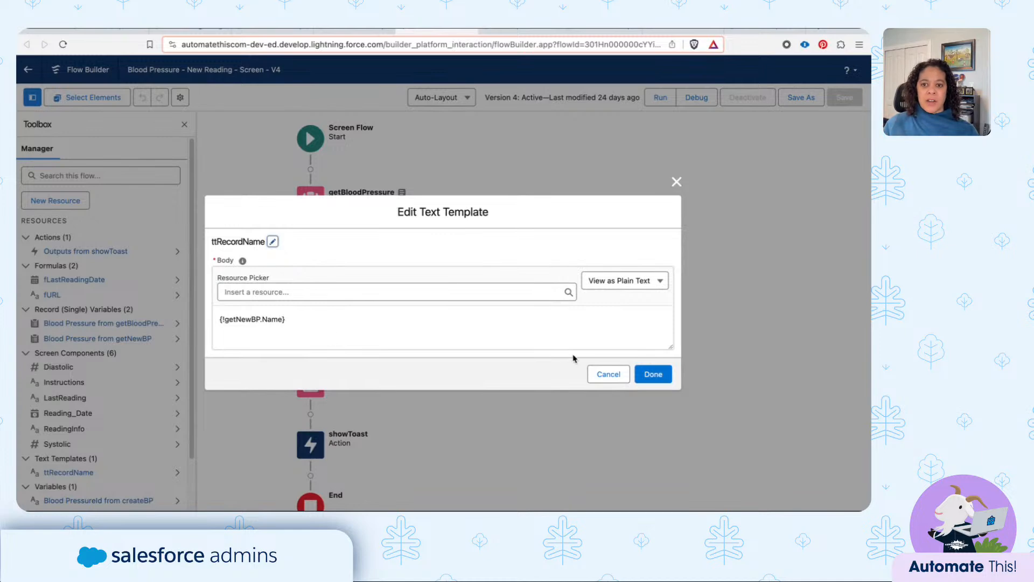
pyautogui.click(609, 375)
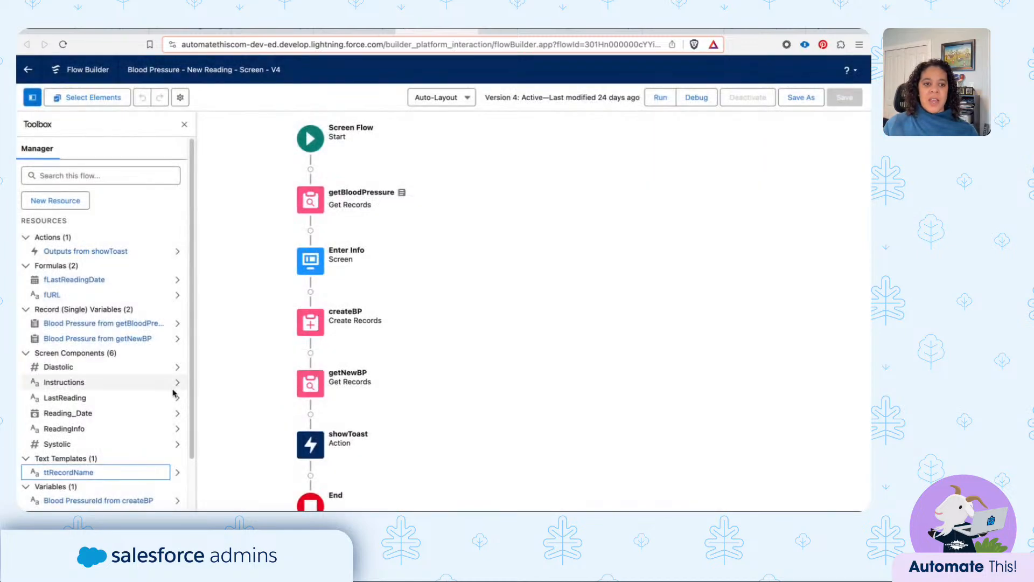
pyautogui.click(51, 295)
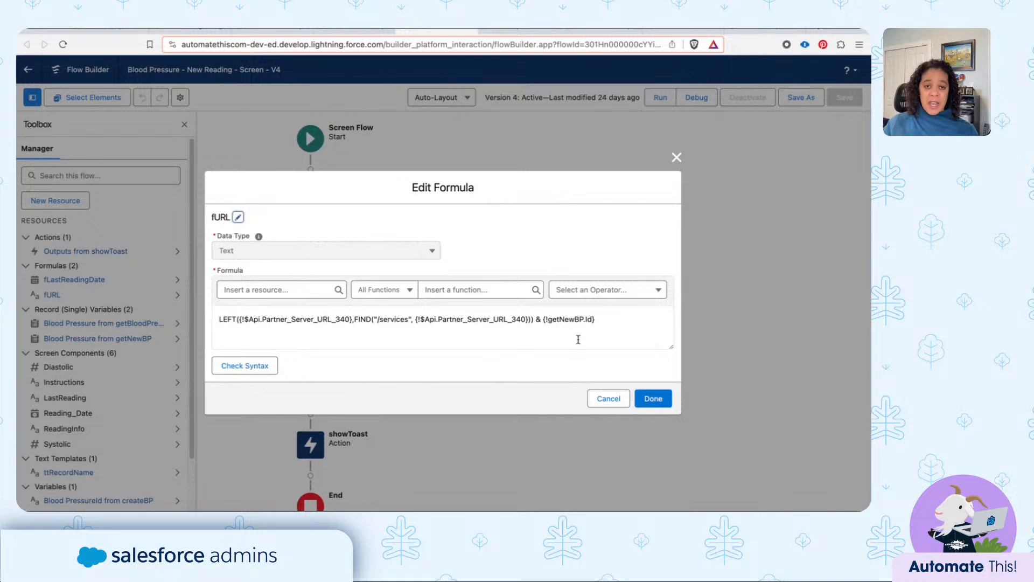
pyautogui.click(605, 398)
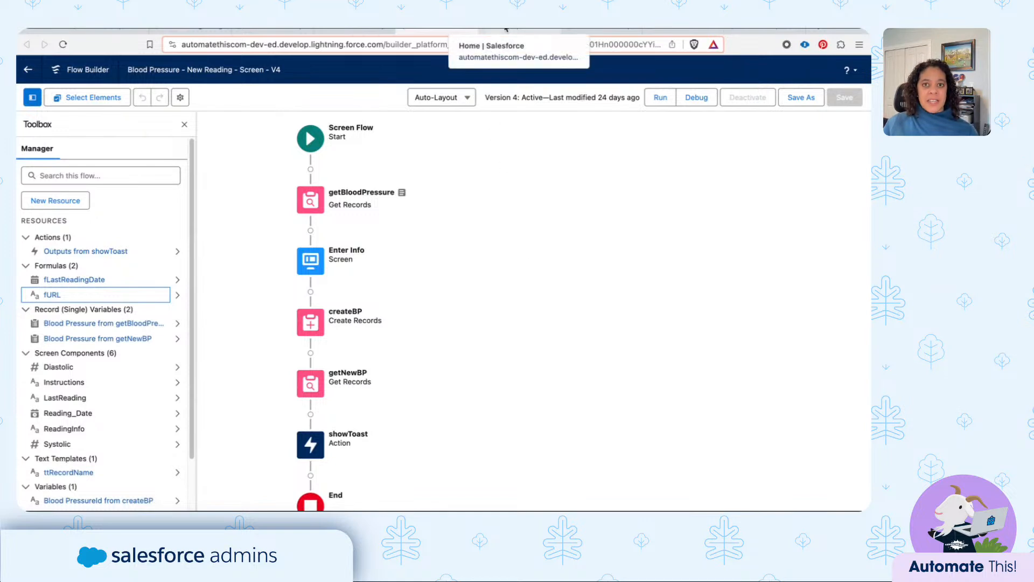
# - Review the BP Reminder custom notification type, closing it without changes, and view the NotificationBP custom label
pyautogui.click(506, 29)
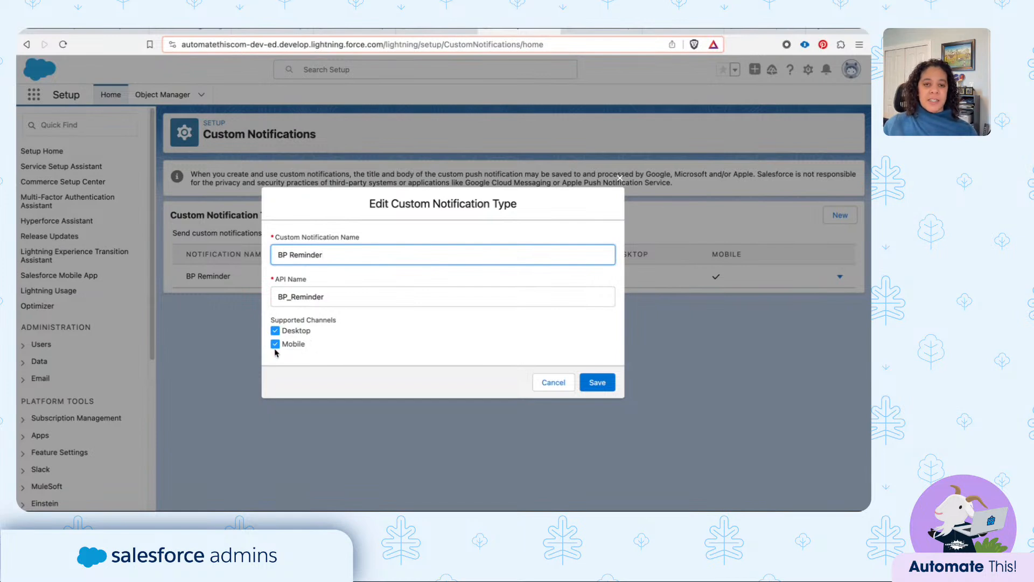
pyautogui.click(560, 383)
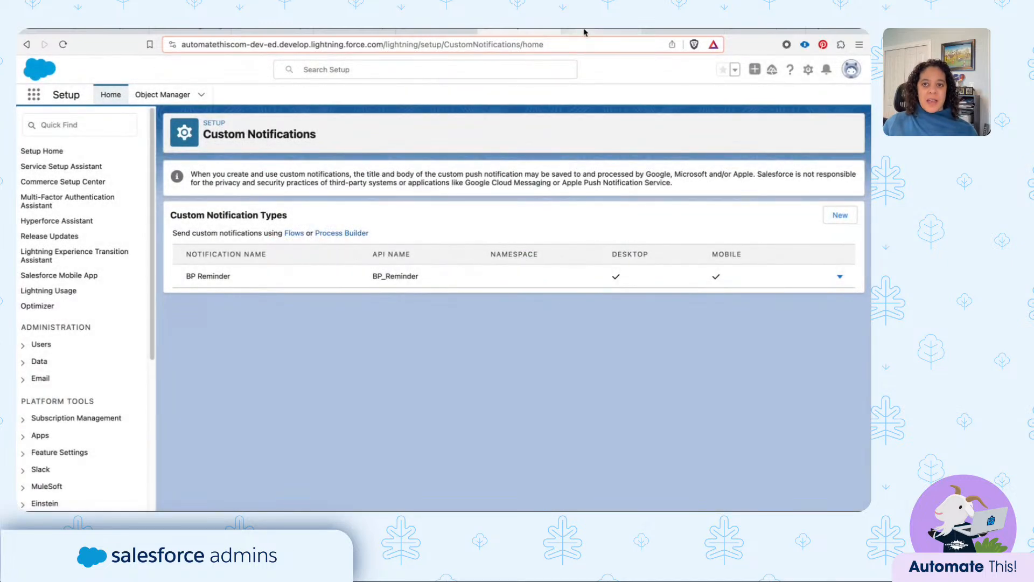
pyautogui.click(584, 31)
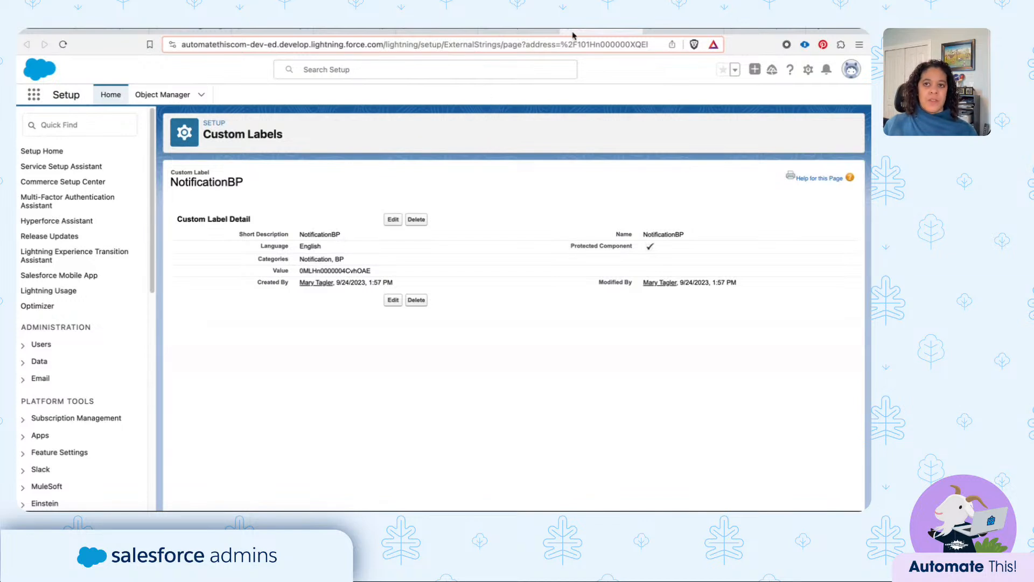
# - Inspect the trigger settings and entry condition formula of the Blood Pressure - Update Next Reading flow, closing the start settings without changes
pyautogui.click(662, 31)
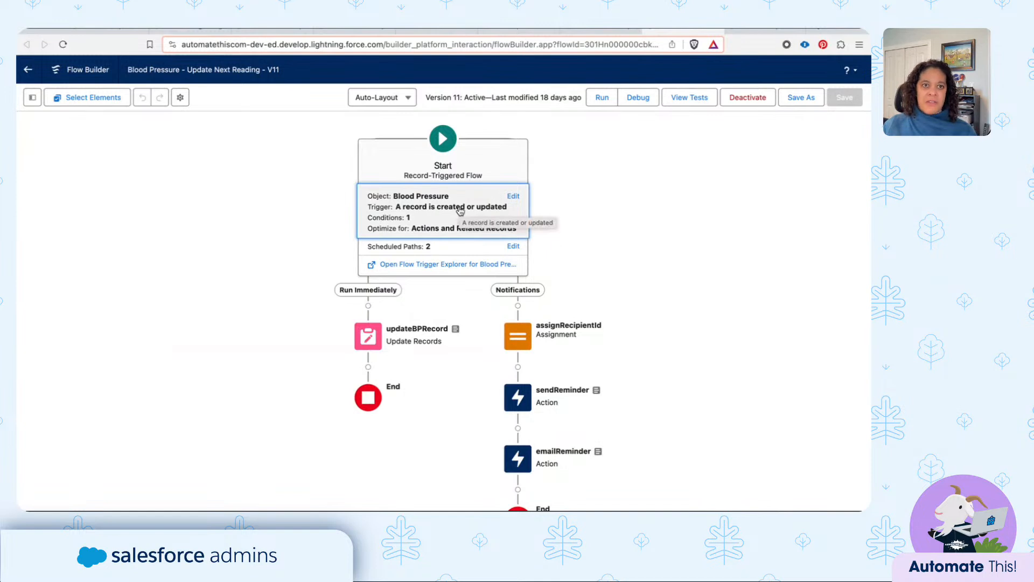
pyautogui.click(459, 210)
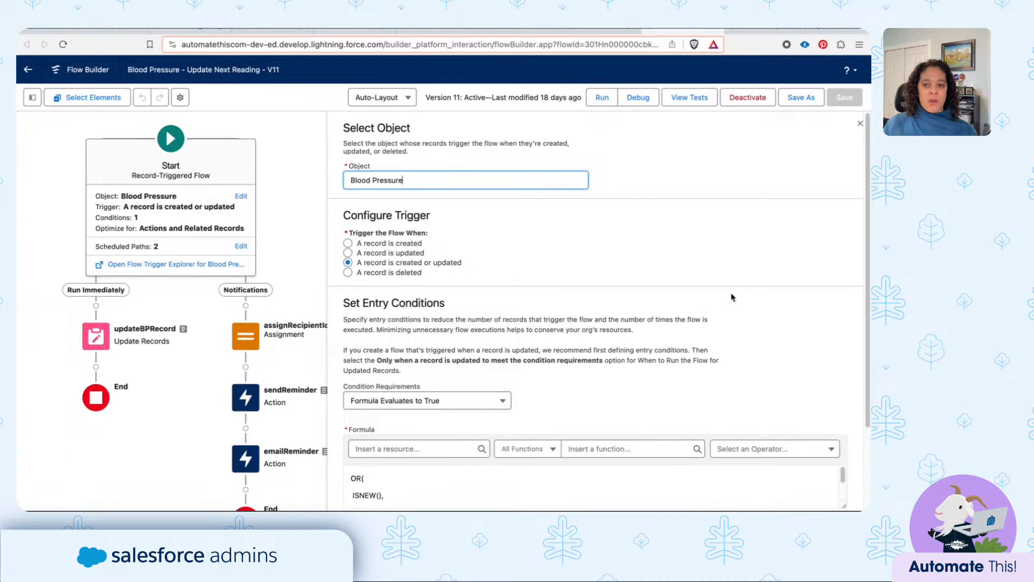
pyautogui.scroll(-1, 733, 300)
pyautogui.scroll(-5, 732, 300)
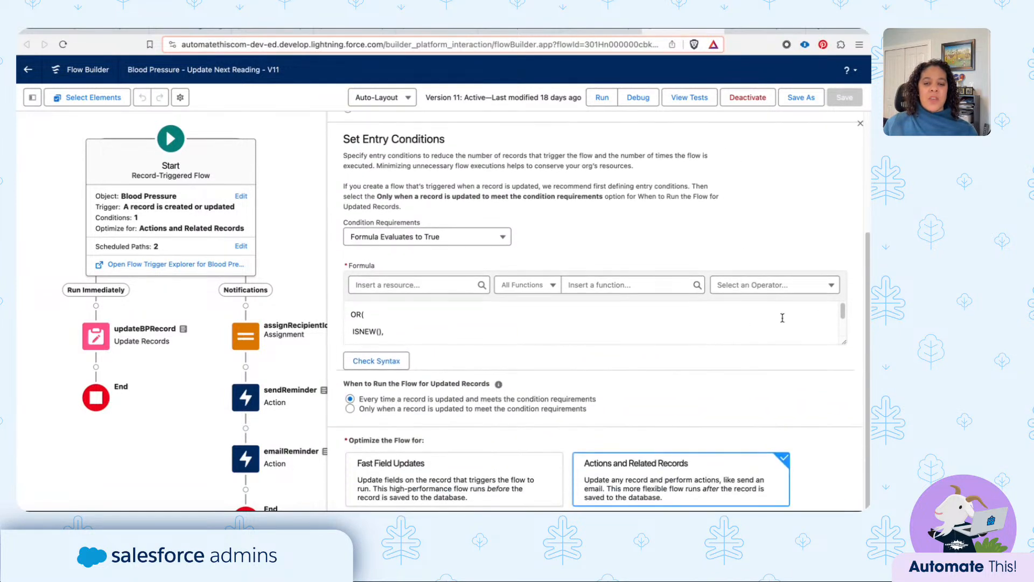
pyautogui.moveTo(844, 337); pyautogui.dragTo(843, 418)
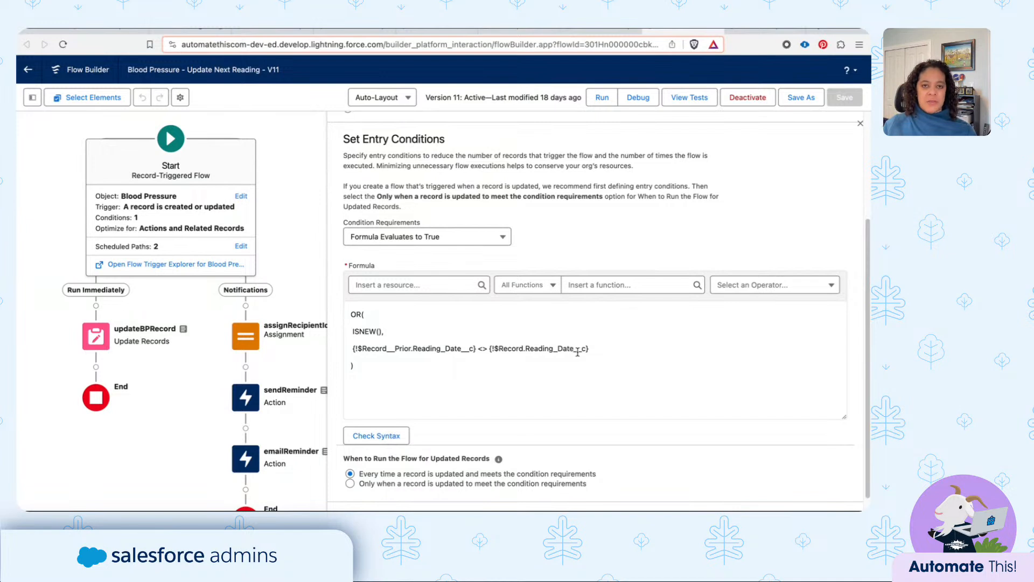
pyautogui.click(860, 123)
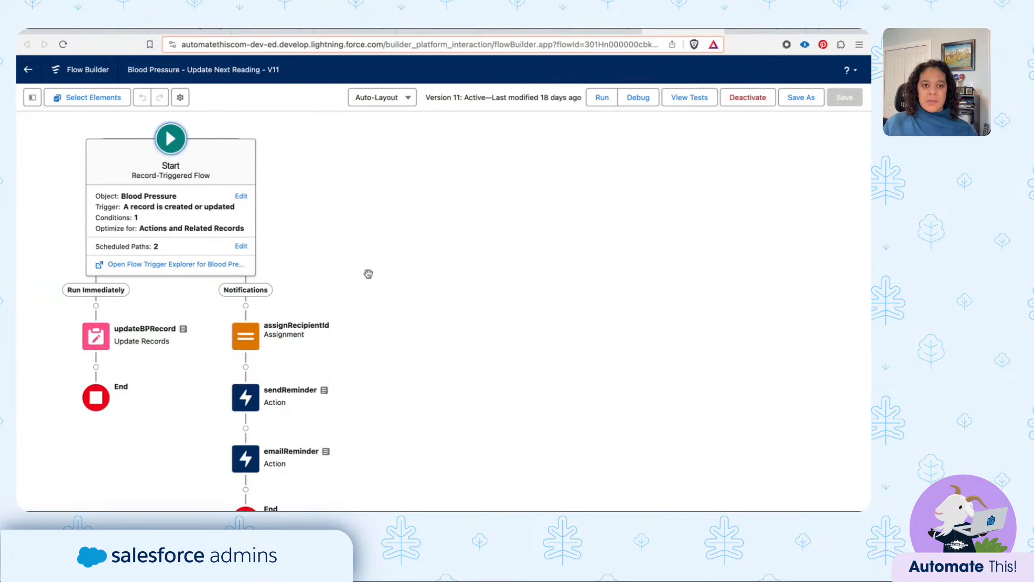
# - Review the field value set in updateBPRecord and open its fNextReadingDate formula in an enlarged editing area
pyautogui.click(100, 338)
pyautogui.click(102, 341)
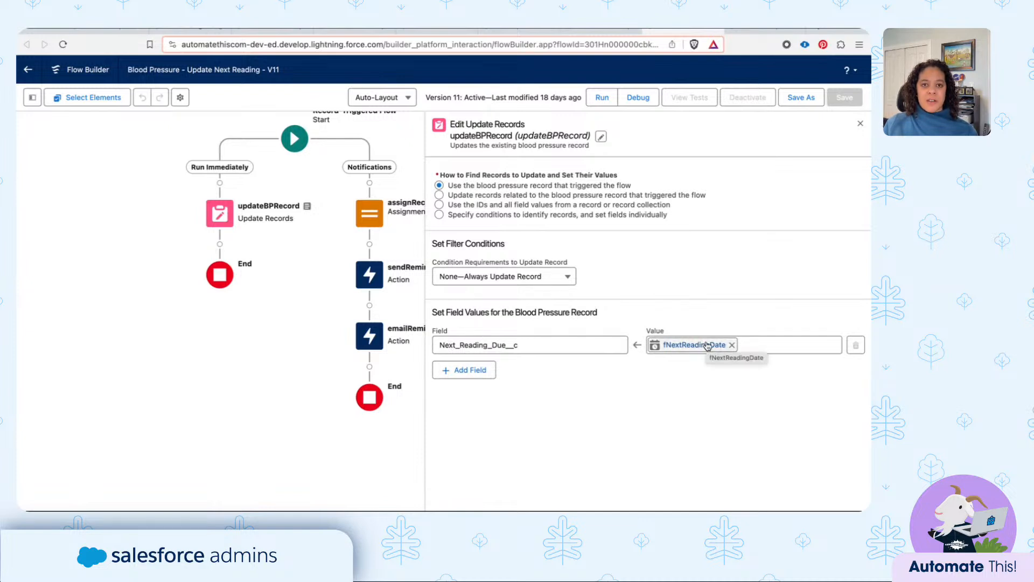
pyautogui.click(32, 97)
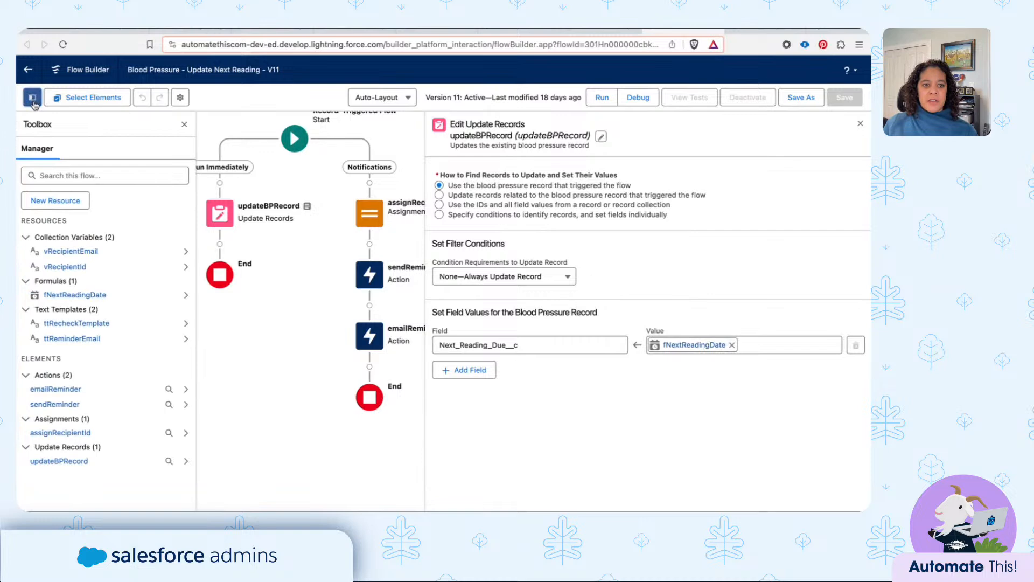
pyautogui.click(60, 295)
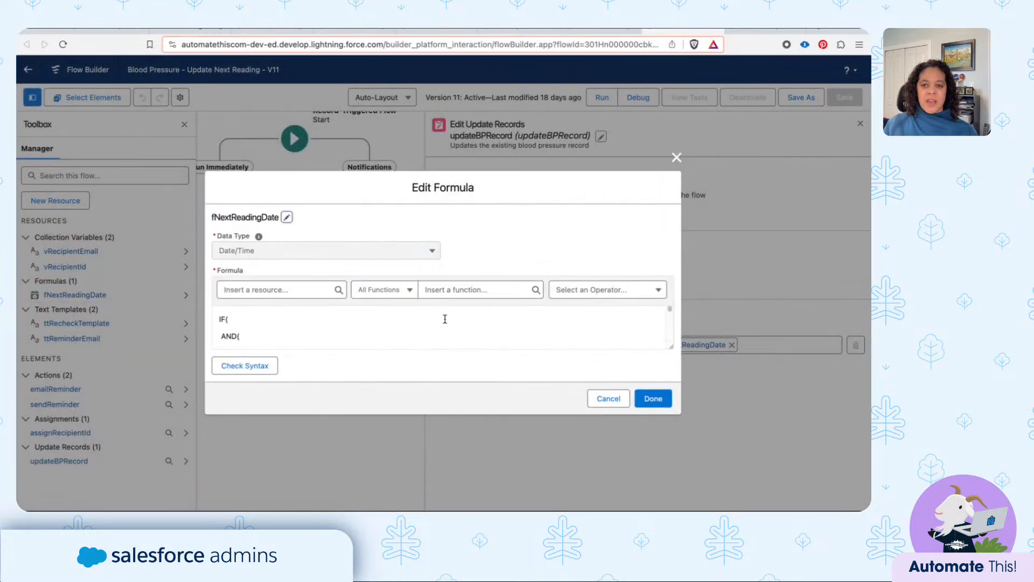
pyautogui.moveTo(670, 346); pyautogui.dragTo(666, 466)
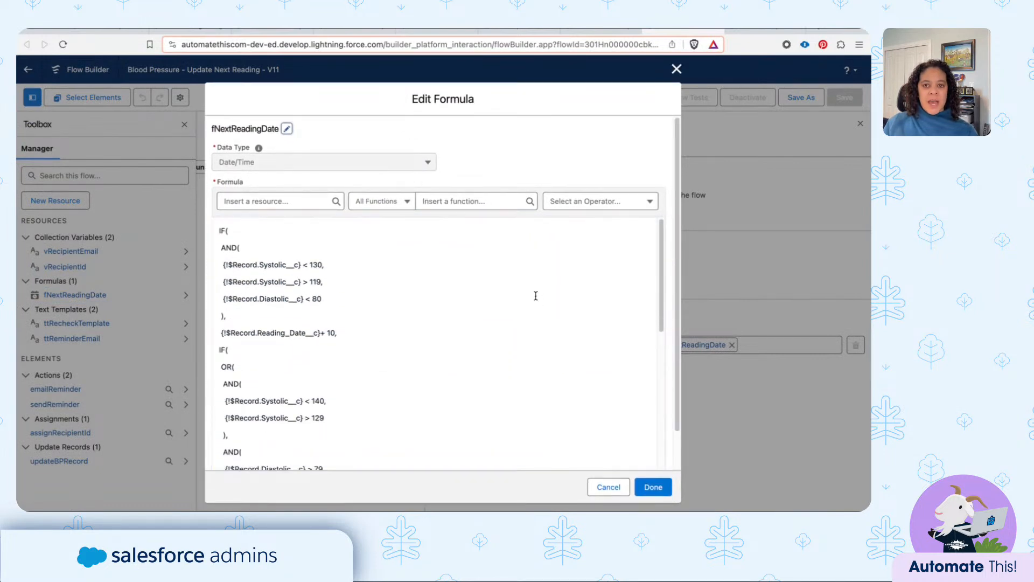
# - Read the fNextReadingDate formula from the first condition to the last, closing it and updateBPRecord without changes
pyautogui.scroll(-1, 323, 255)
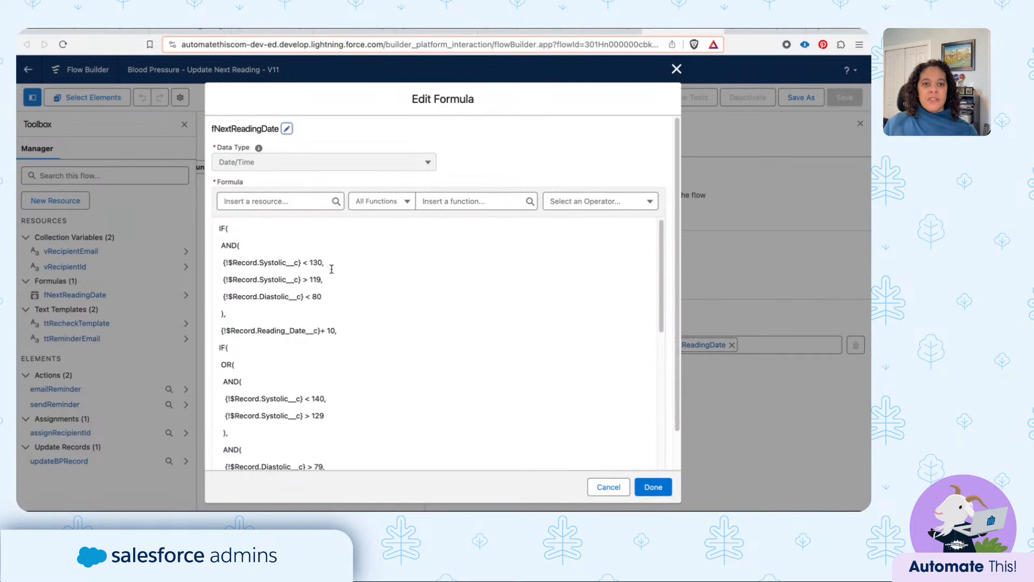
pyautogui.scroll(-2, 319, 266)
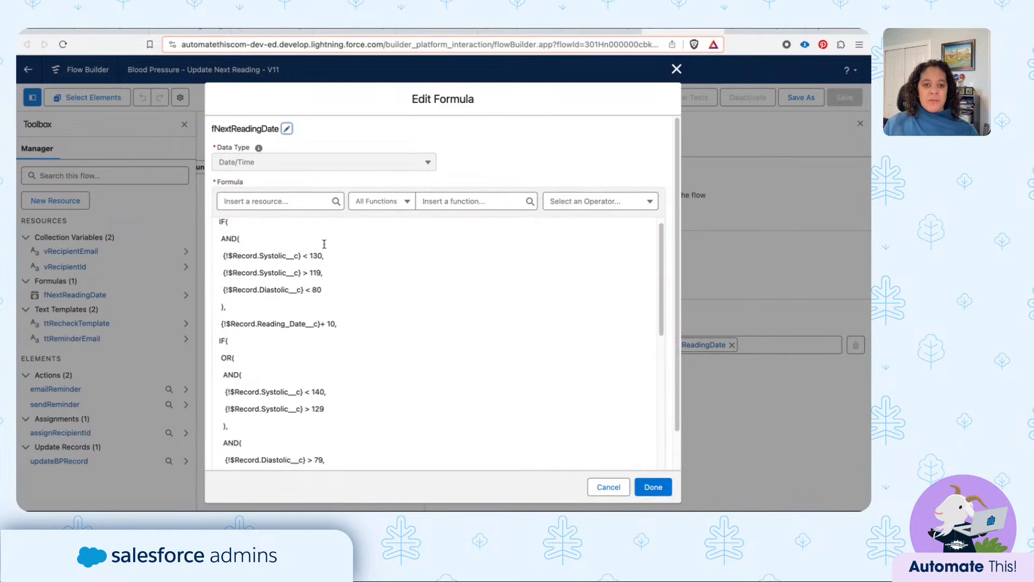
pyautogui.scroll(-3, 327, 318)
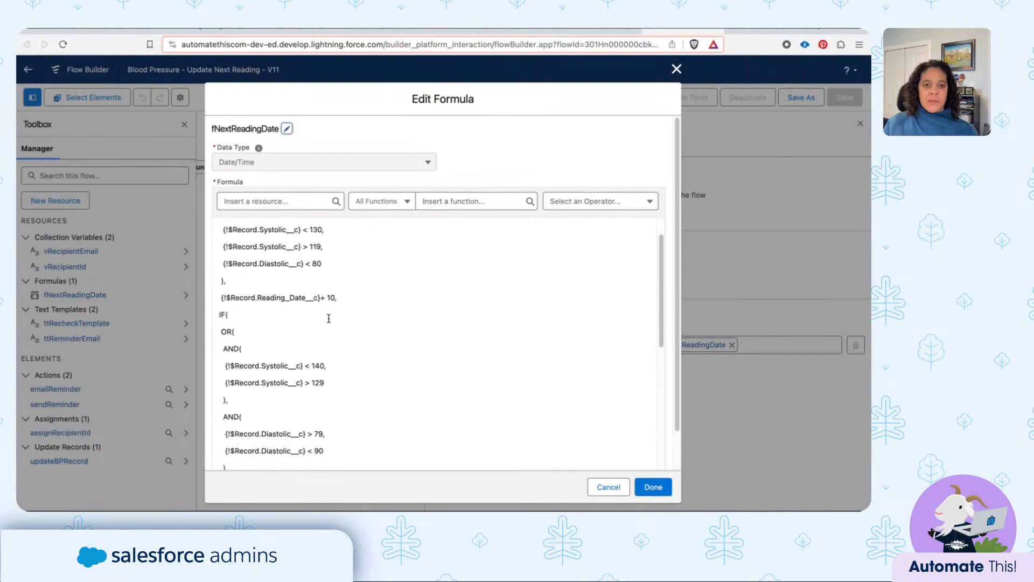
pyautogui.moveTo(223, 296); pyautogui.dragTo(336, 302)
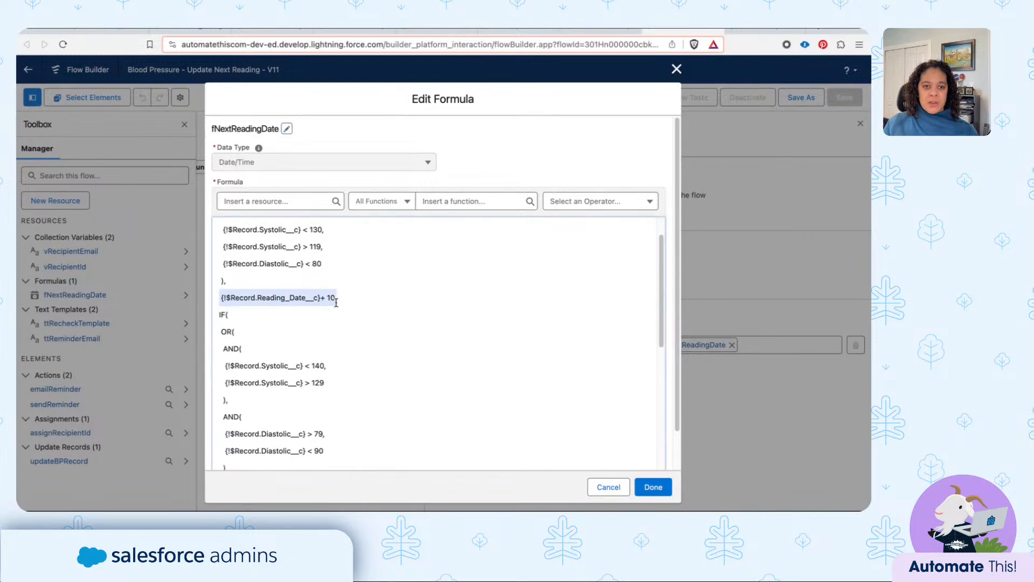
pyautogui.click(308, 266)
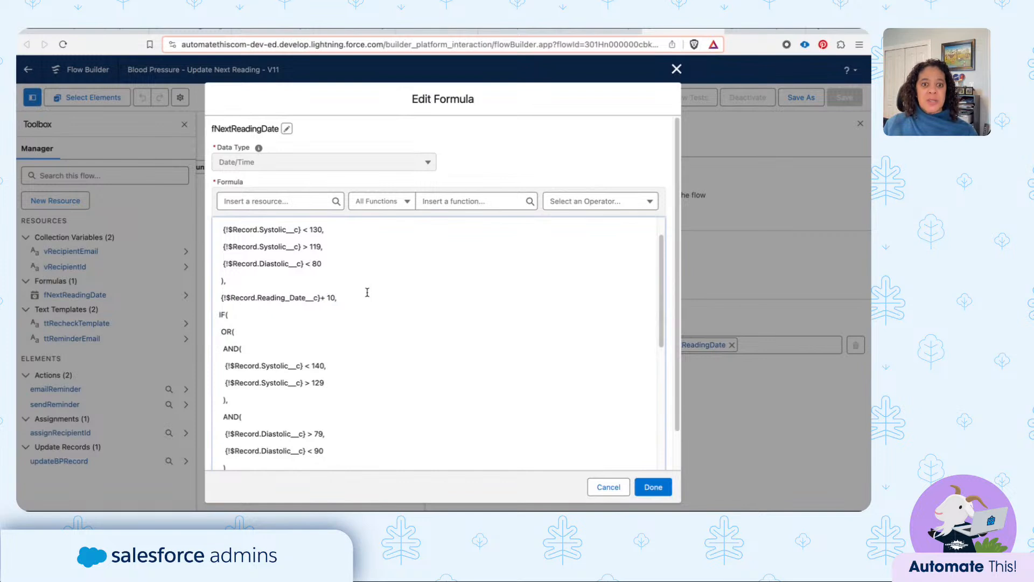
pyautogui.scroll(-10, 366, 295)
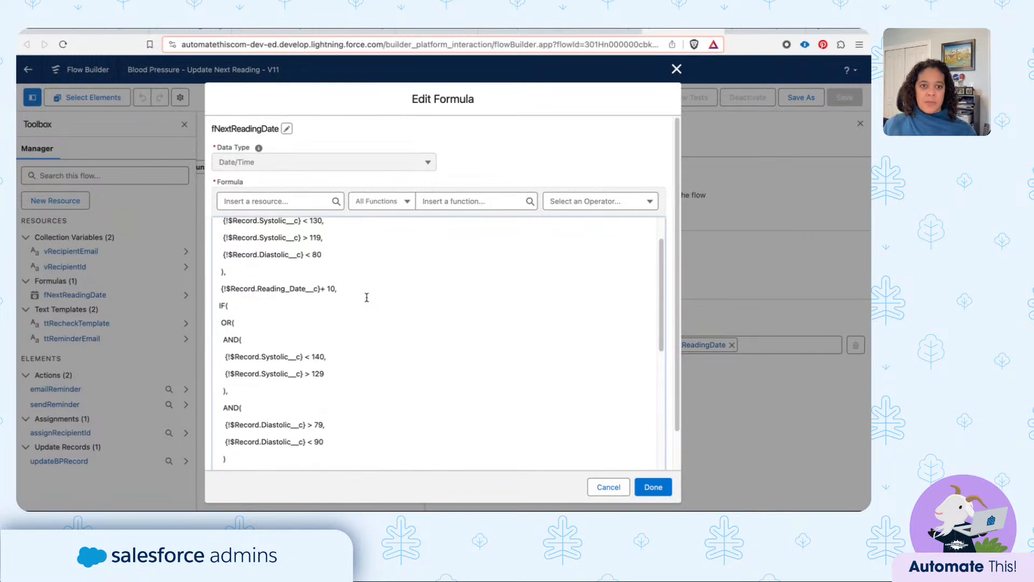
pyautogui.scroll(-2, 357, 311)
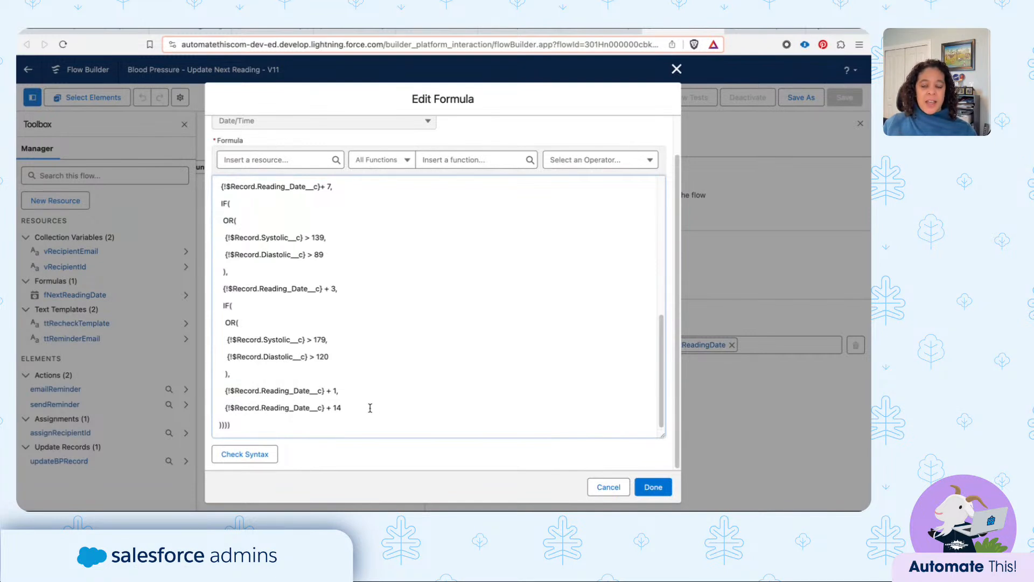
pyautogui.click(602, 491)
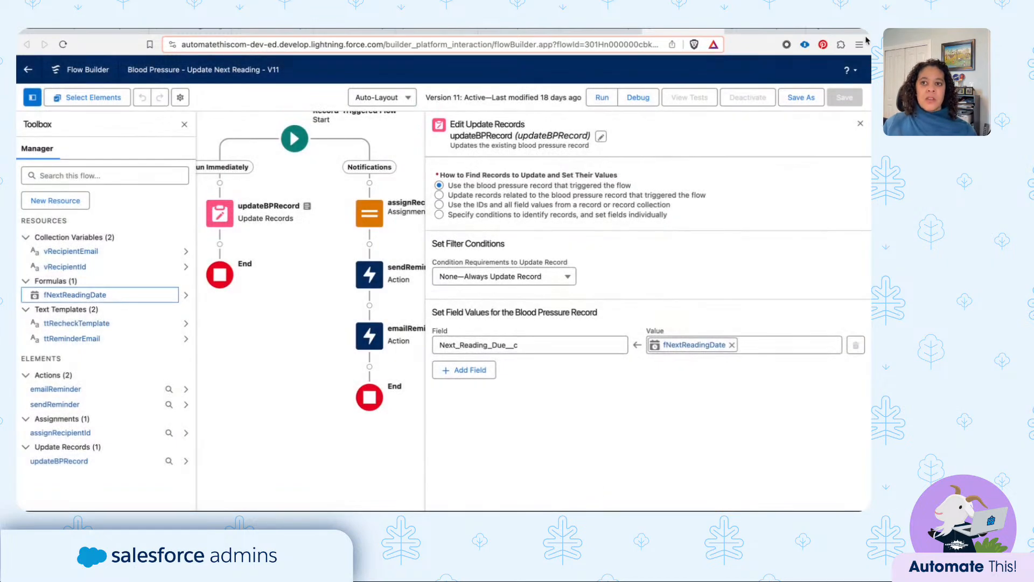
pyautogui.click(860, 124)
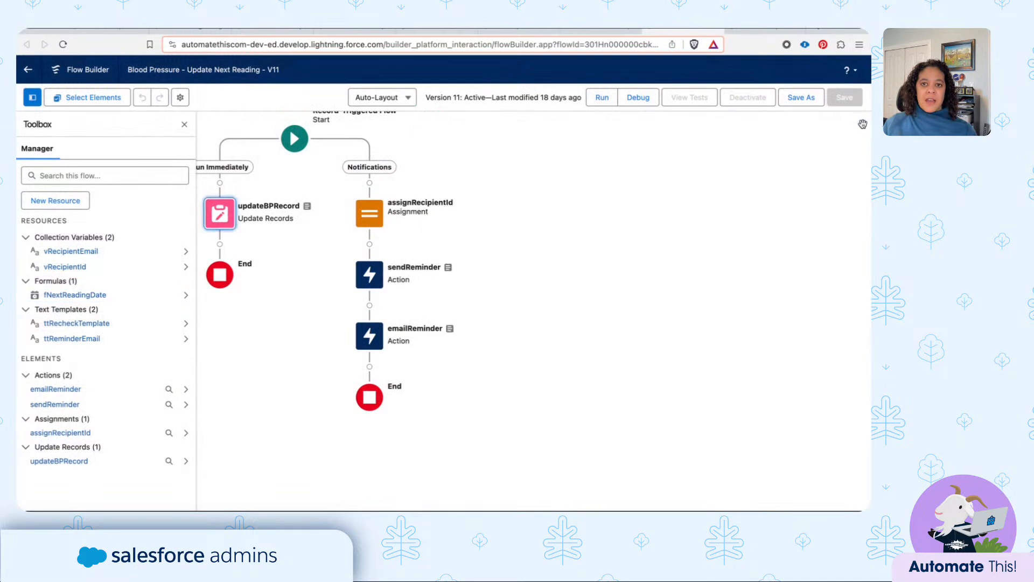
# - Inspect the time source and offset of the Notifications scheduled path, closing the path settings without changes
pyautogui.moveTo(616, 215); pyautogui.dragTo(644, 275)
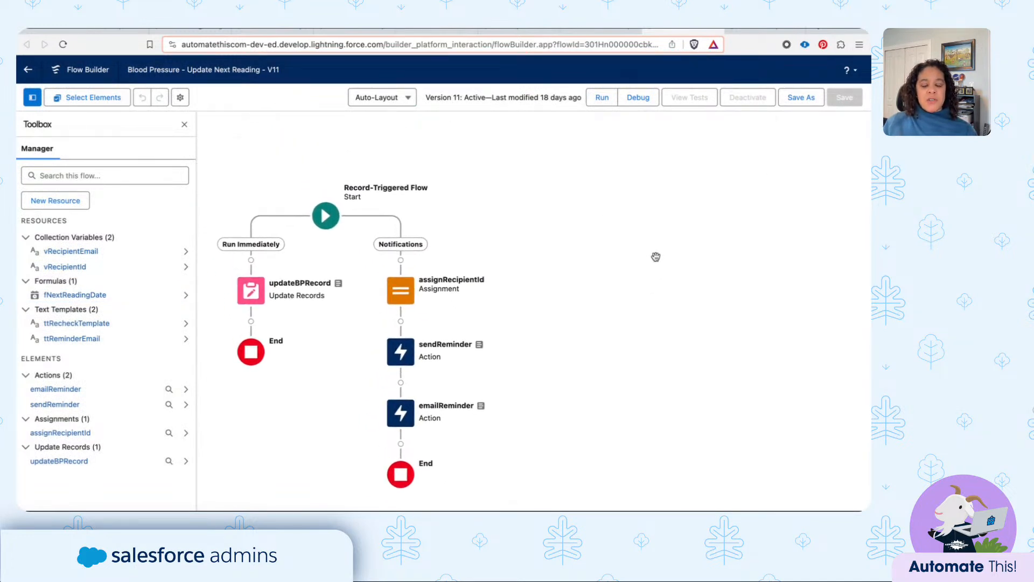
pyautogui.click(326, 216)
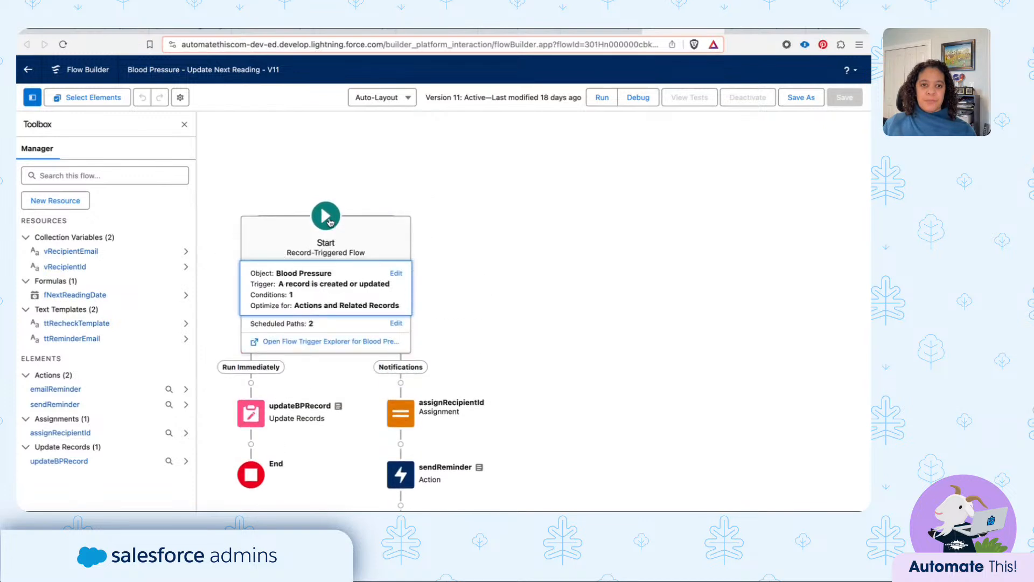
pyautogui.click(396, 324)
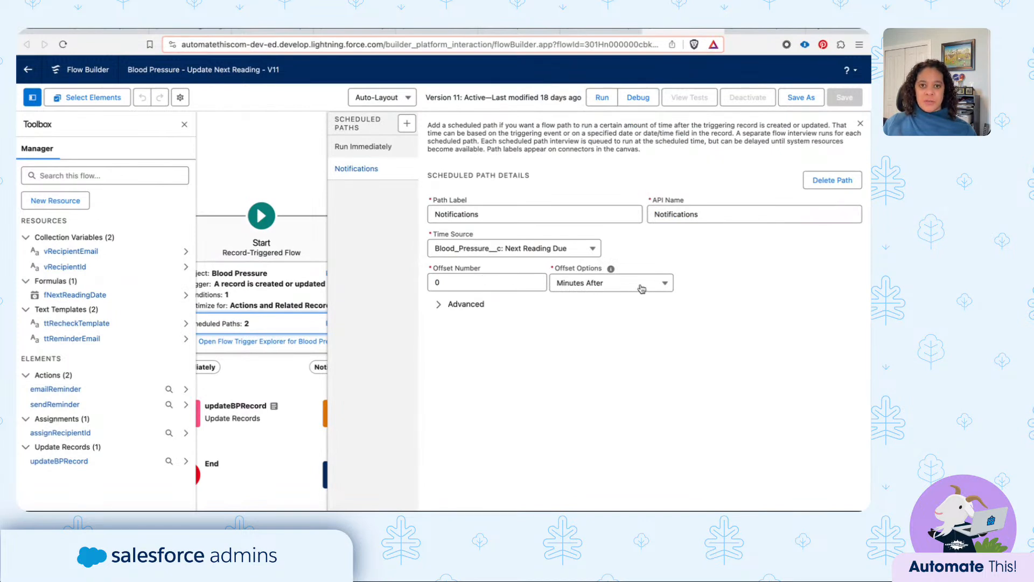
pyautogui.click(860, 123)
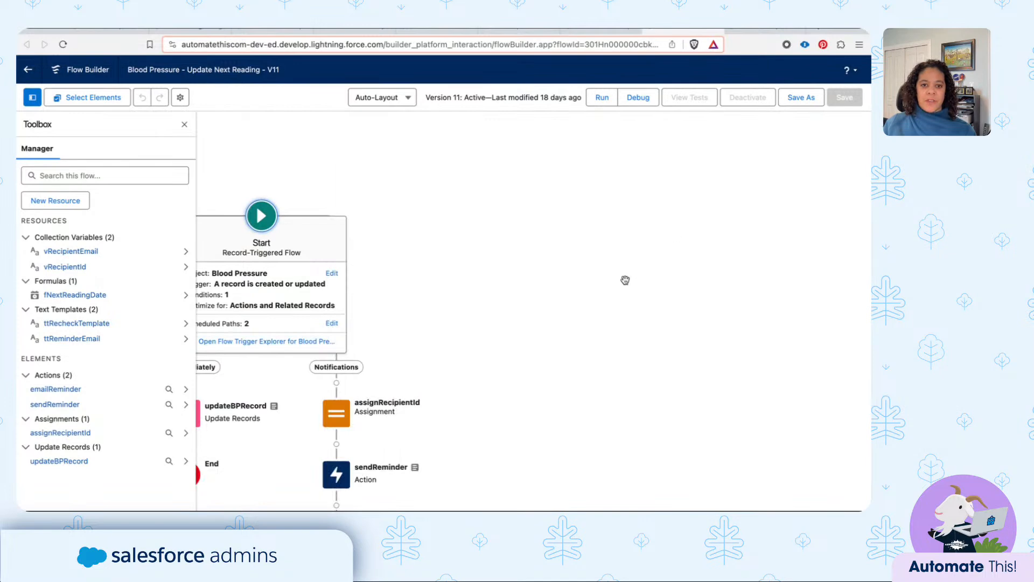
# - Review the recipient ID and email variable assignments in assignRecipientId, closing the element with its values kept
pyautogui.moveTo(623, 280); pyautogui.dragTo(697, 180)
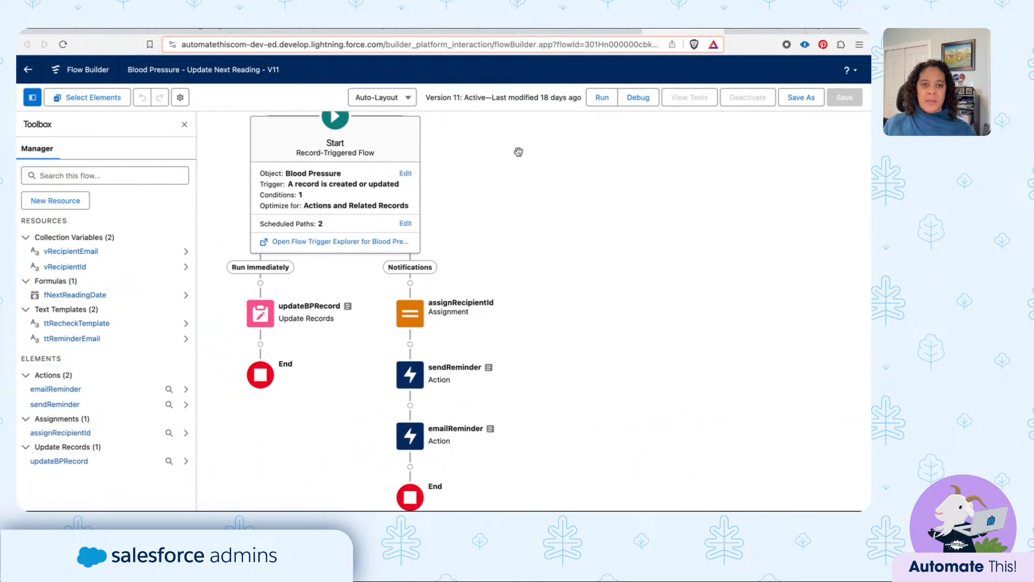
pyautogui.click(184, 124)
pyautogui.doubleClick(409, 199)
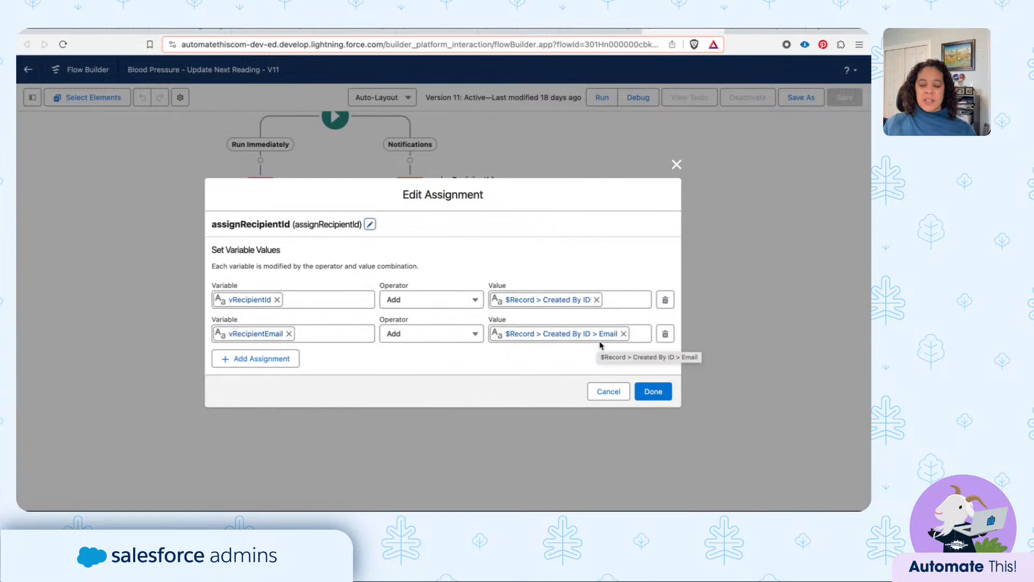
pyautogui.click(652, 391)
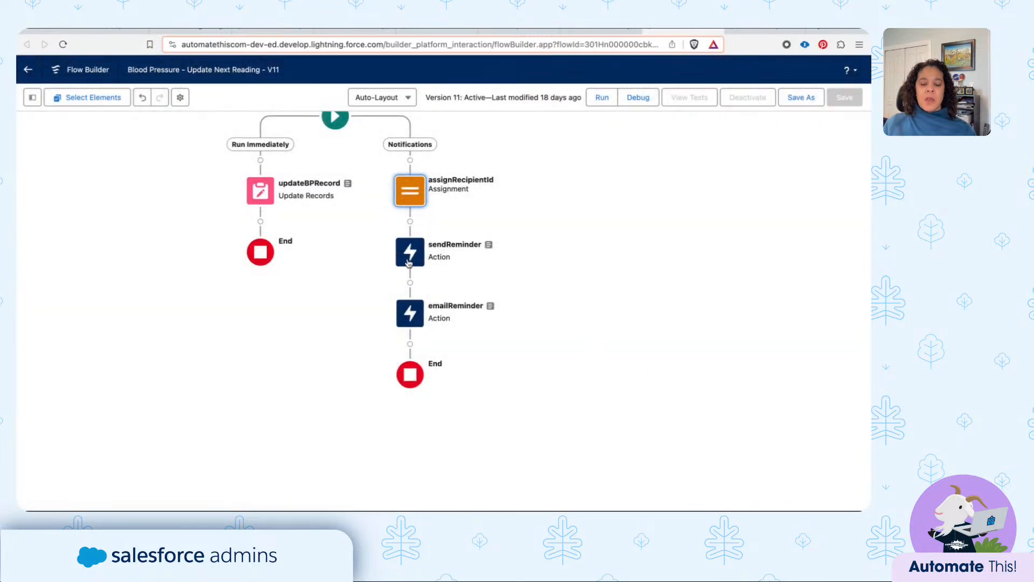
# - Examine sendReminder's notification type, body, title, recipient and target inputs, closing the action with its values kept
pyautogui.doubleClick(409, 262)
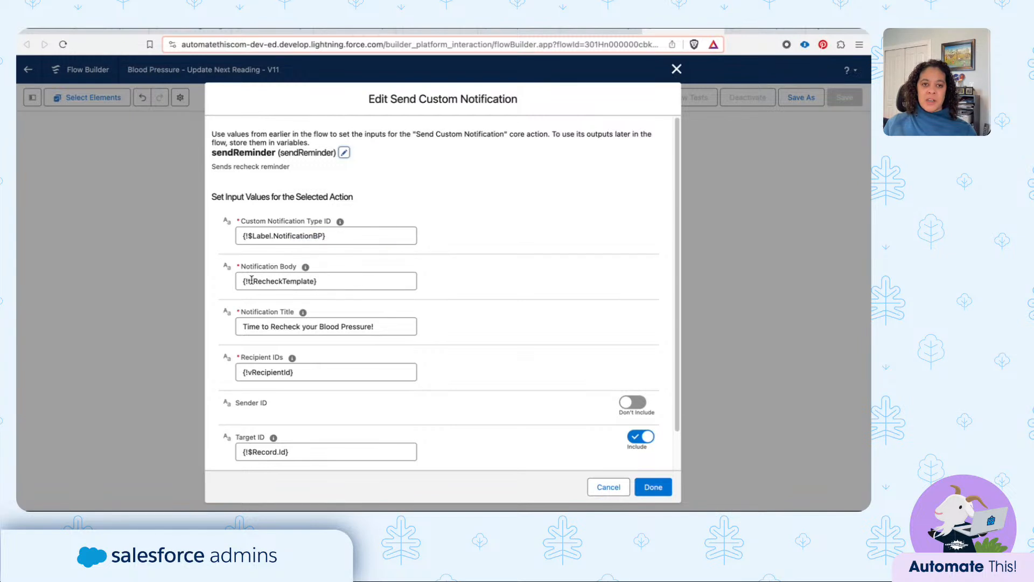
pyautogui.scroll(-2, 429, 315)
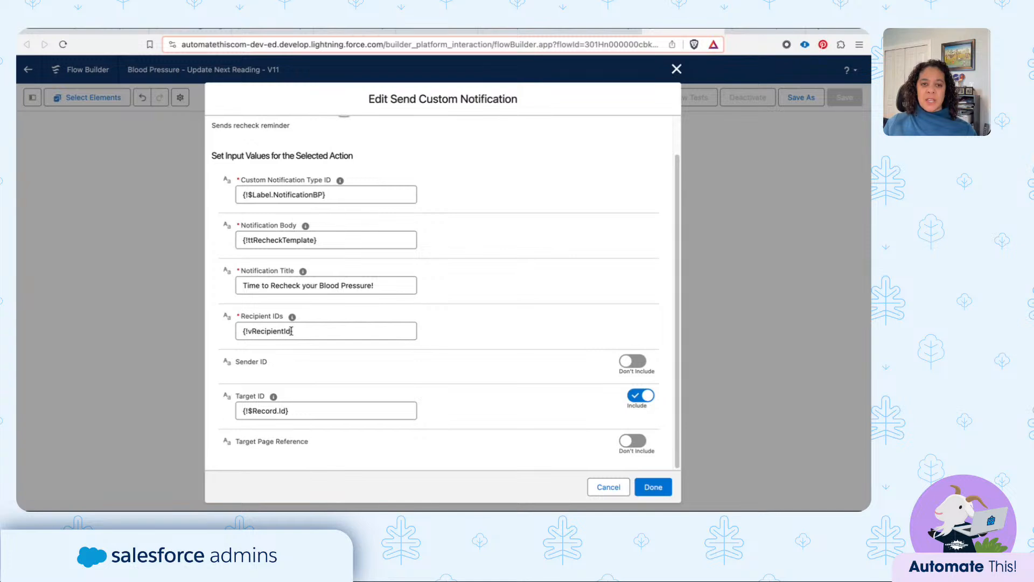
pyautogui.moveTo(292, 323)
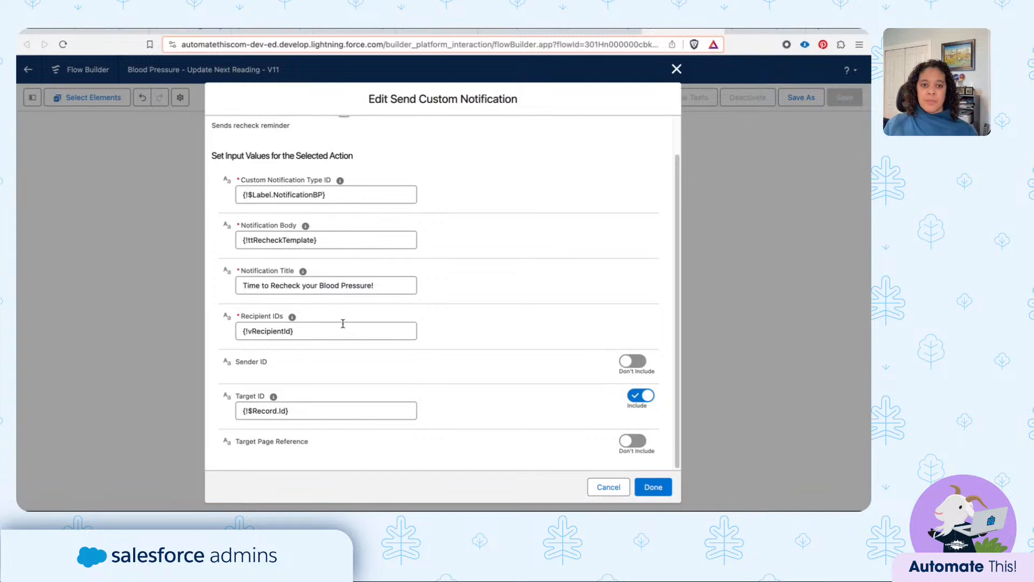
pyautogui.moveTo(274, 399)
pyautogui.click(646, 492)
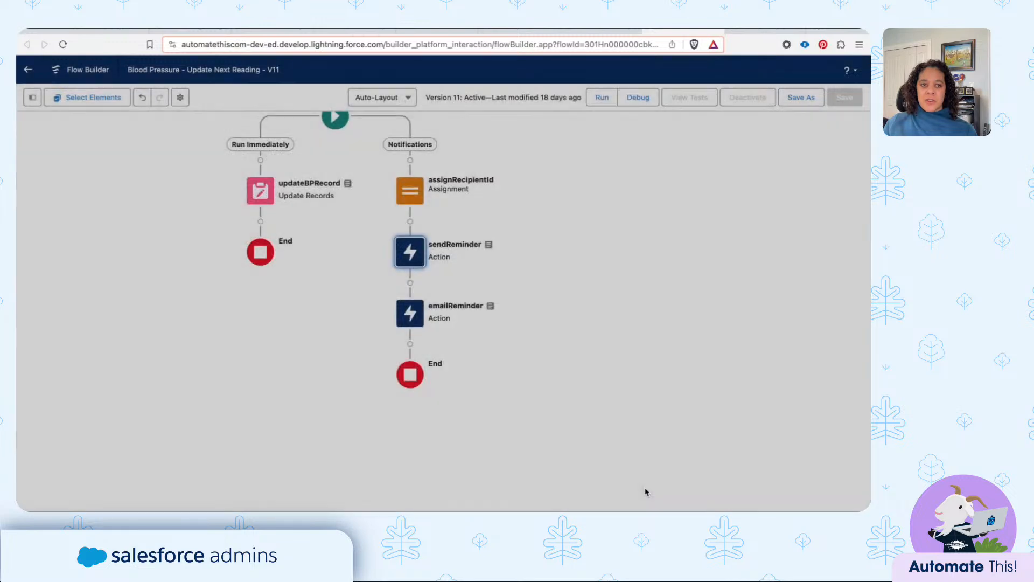
# - Review the body text of the ttRecheckTemplate text template in an enlarged body area, closing the template without changes
pyautogui.click(31, 100)
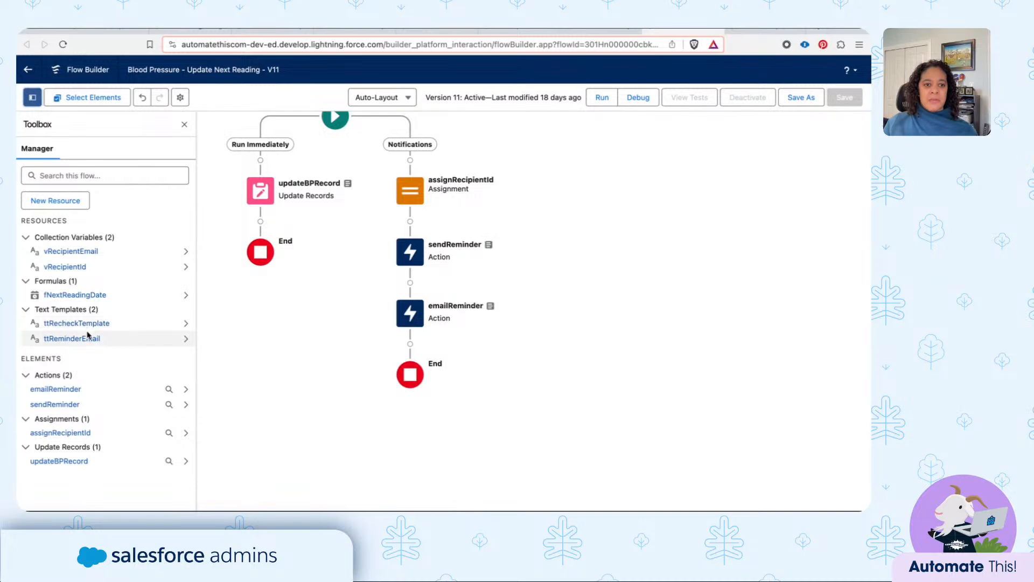
pyautogui.click(77, 324)
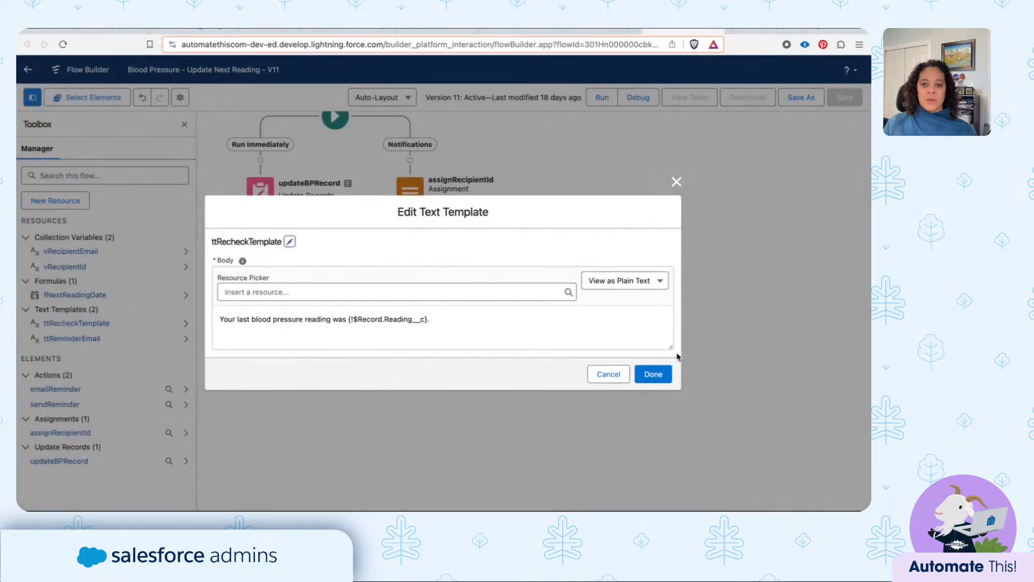
pyautogui.moveTo(670, 346); pyautogui.dragTo(670, 390)
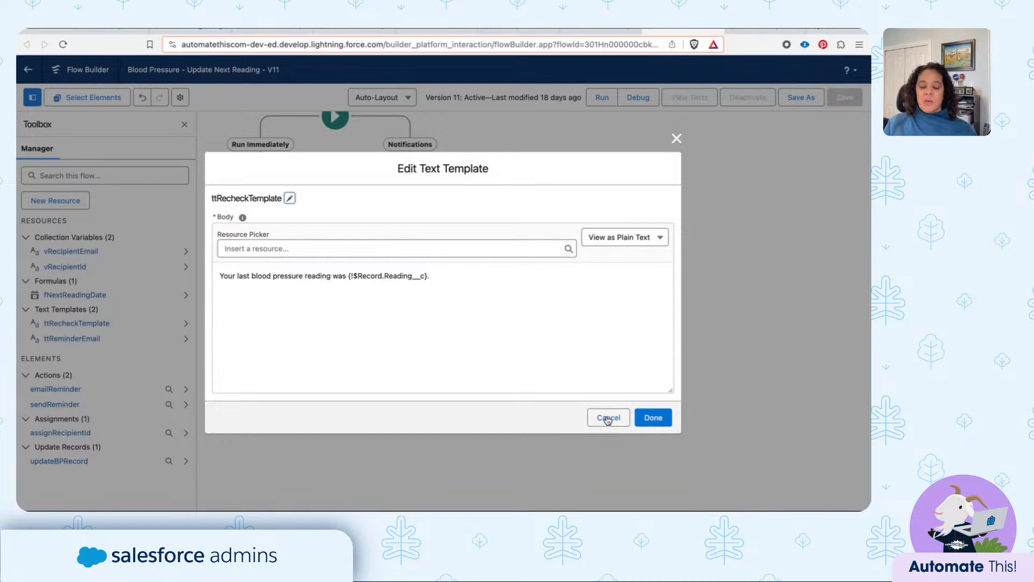
pyautogui.click(607, 420)
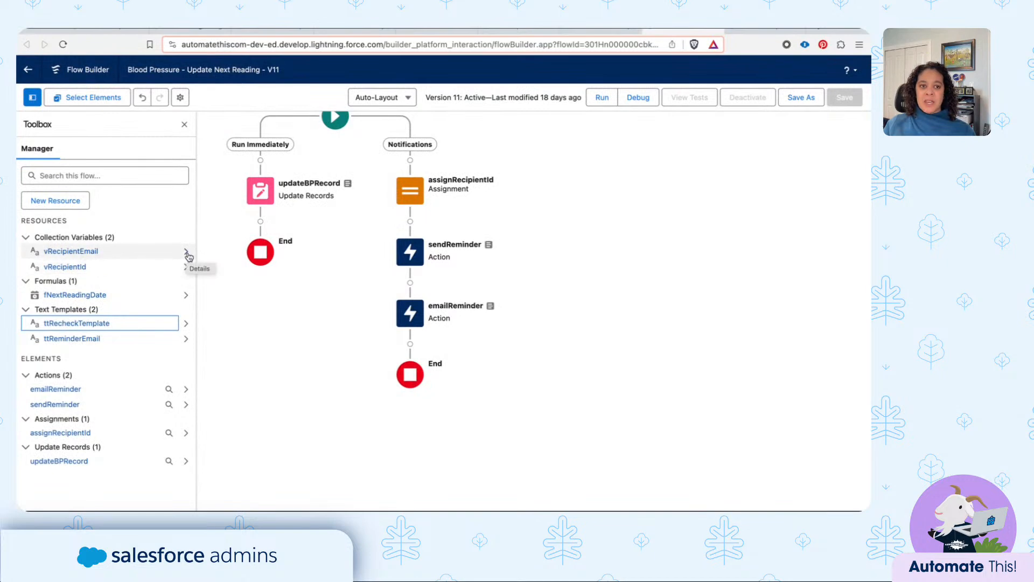
# - Inspect the data type and collection setting of the vRecipientEmail variable, closing it without changes and returning to the resource list
pyautogui.click(186, 254)
pyautogui.click(167, 265)
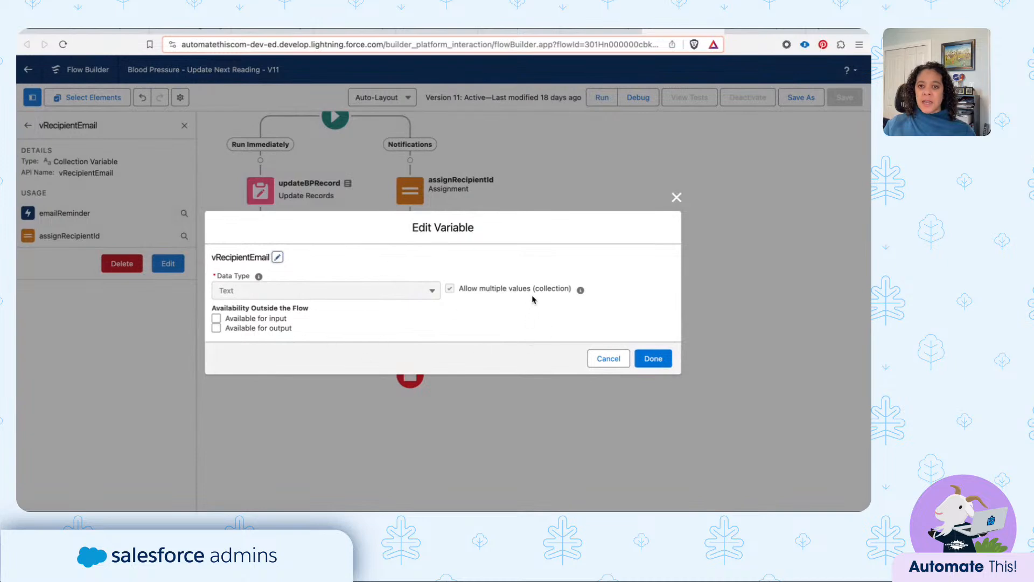
pyautogui.click(602, 359)
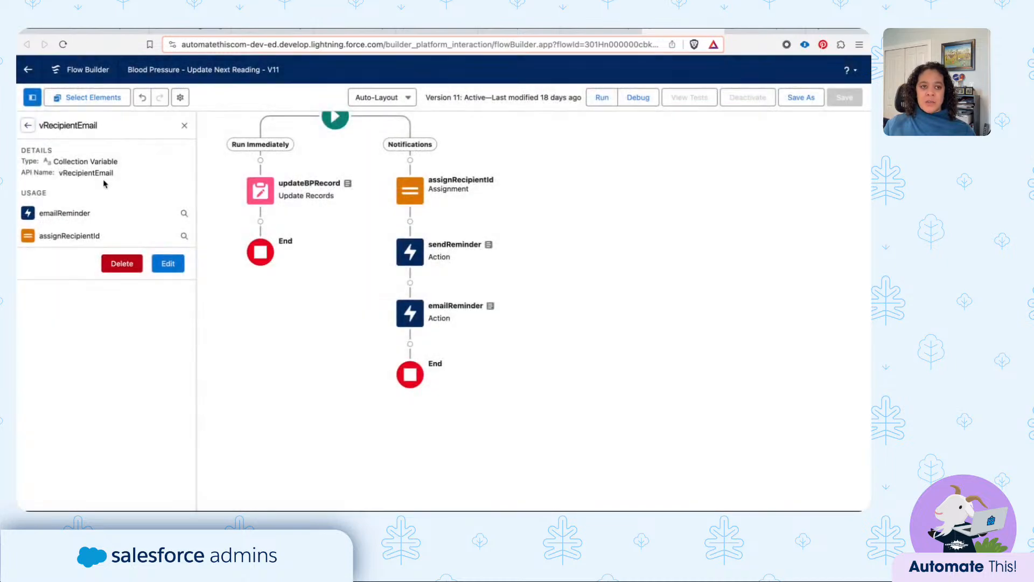
pyautogui.click(27, 125)
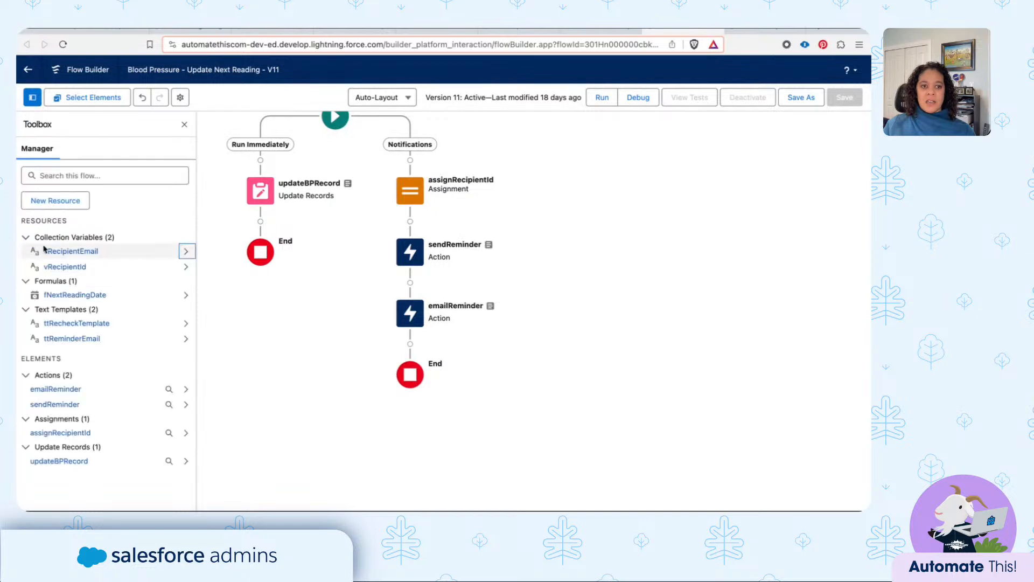
# - Check the vRecipientId variable's data type and collection setting, closing it without changes and staying in the flow
pyautogui.click(184, 269)
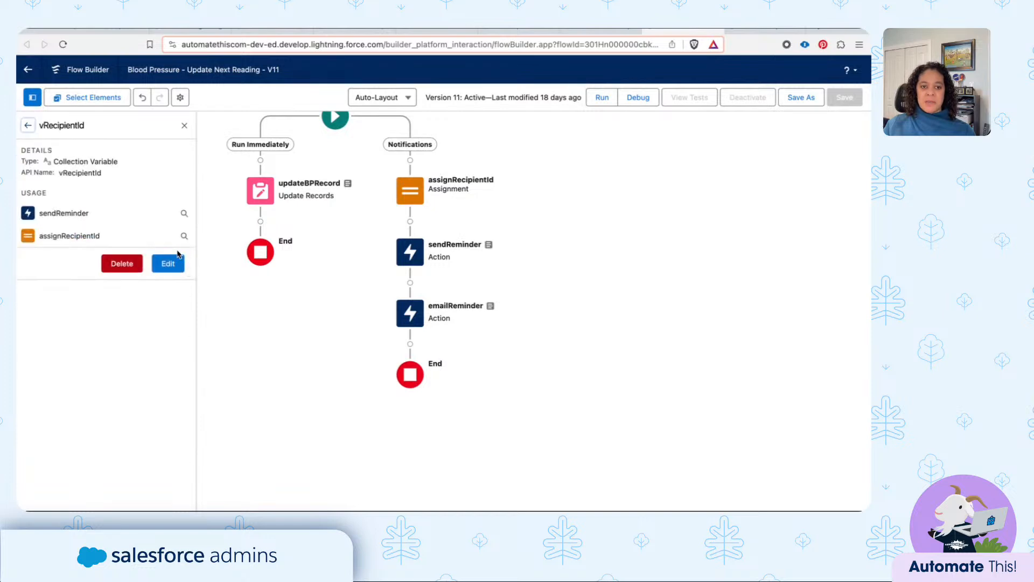
pyautogui.click(167, 263)
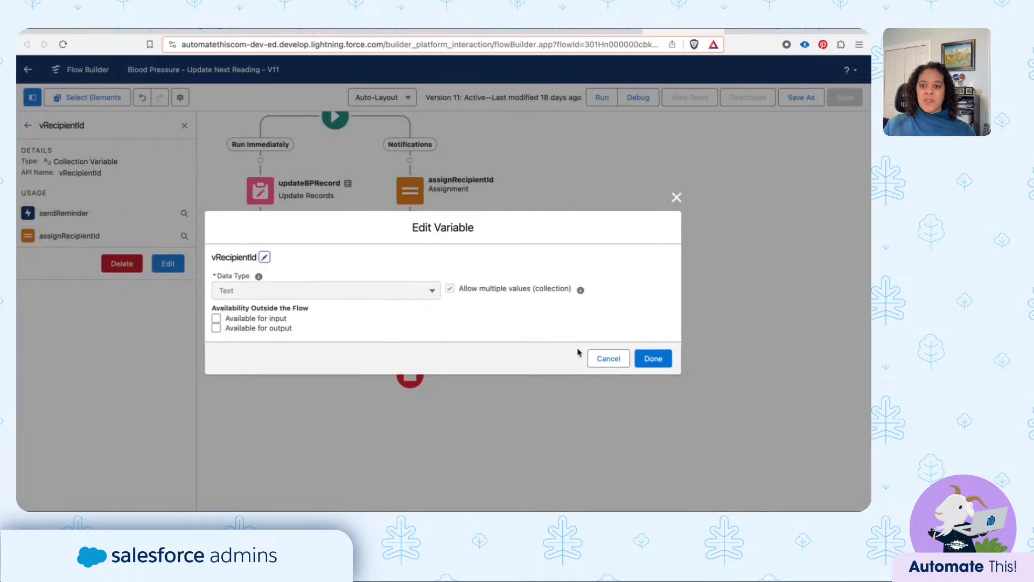
pyautogui.click(609, 358)
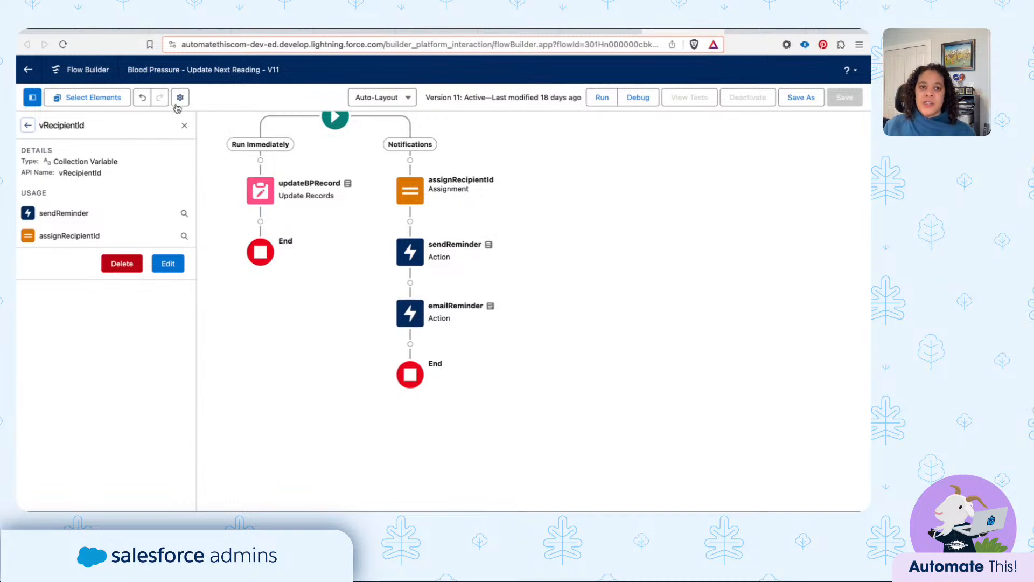
pyautogui.click(183, 128)
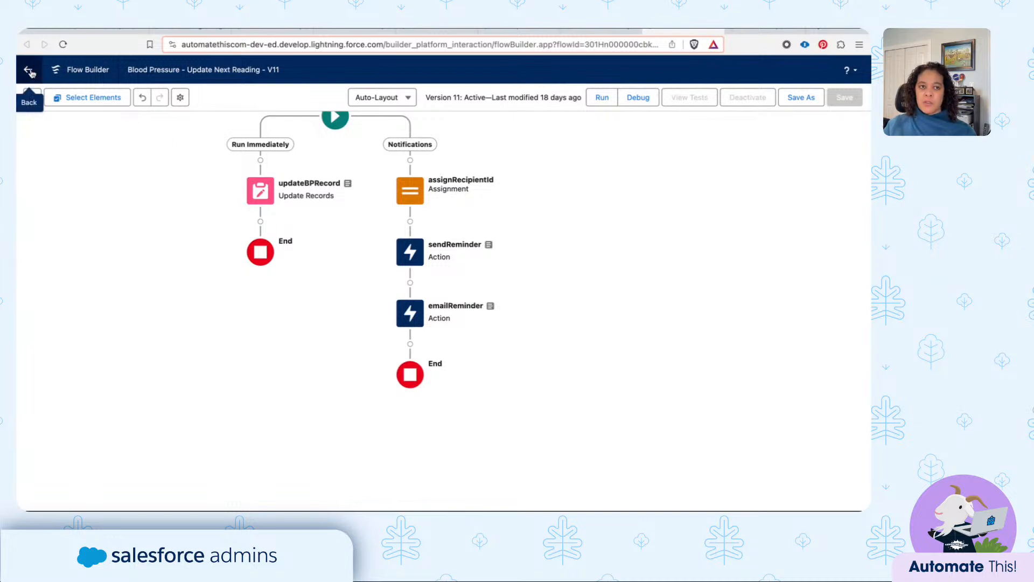
pyautogui.click(30, 72)
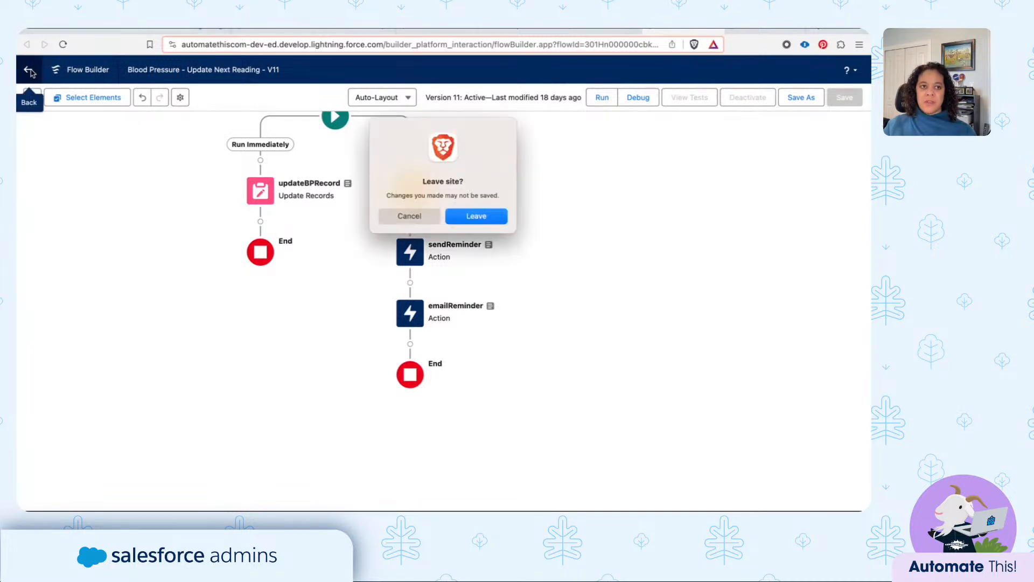
pyautogui.click(416, 217)
# - Read the rich-text body and merge fields of the ttReminderEmail text template, closing it without changes
pyautogui.click(32, 97)
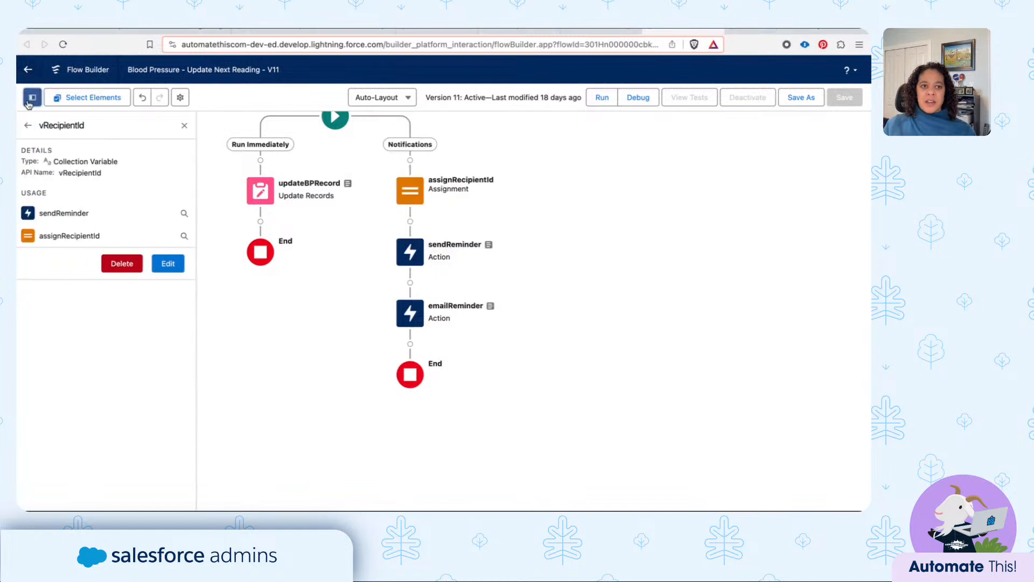
pyautogui.click(27, 124)
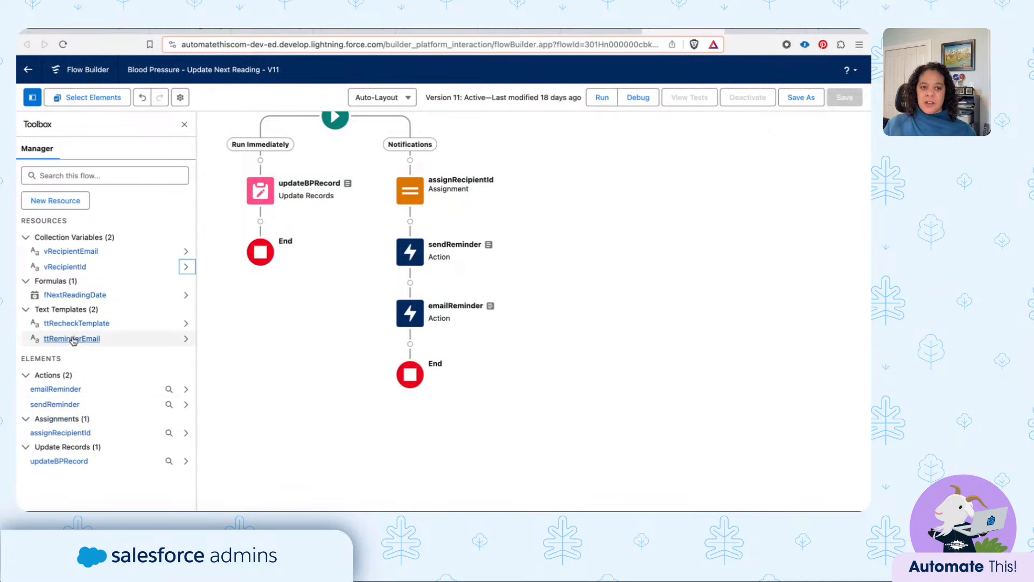
pyautogui.click(72, 338)
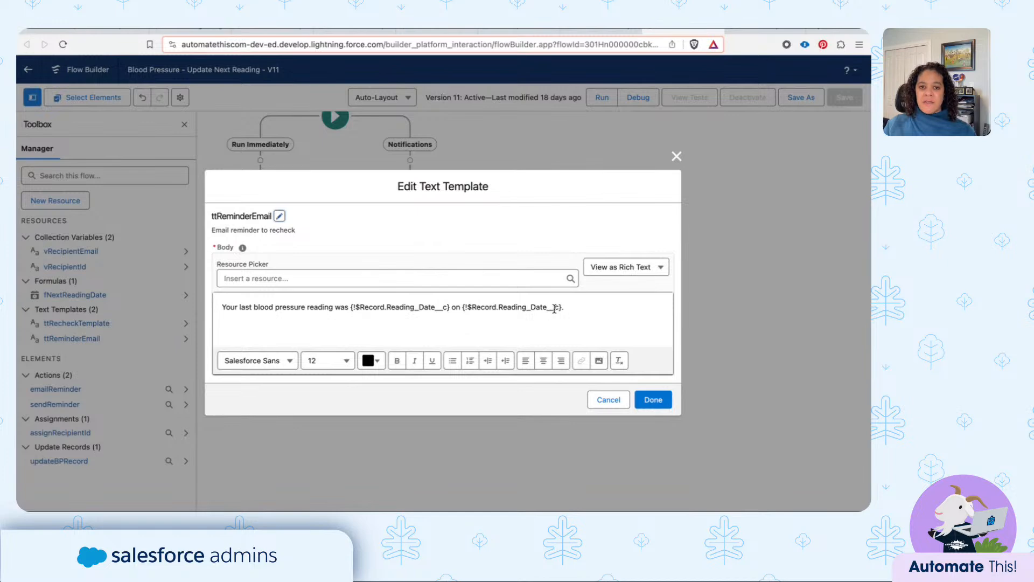
pyautogui.click(617, 398)
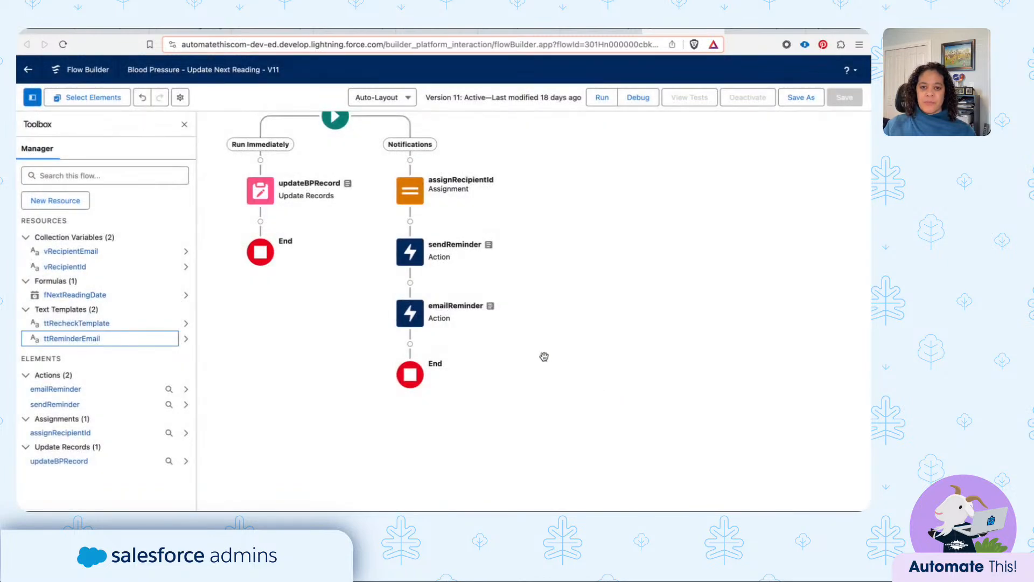
# - Examine emailReminder's body, recipient address collection, related record, rich-text and subject inputs in the Send Email action
pyautogui.doubleClick(406, 321)
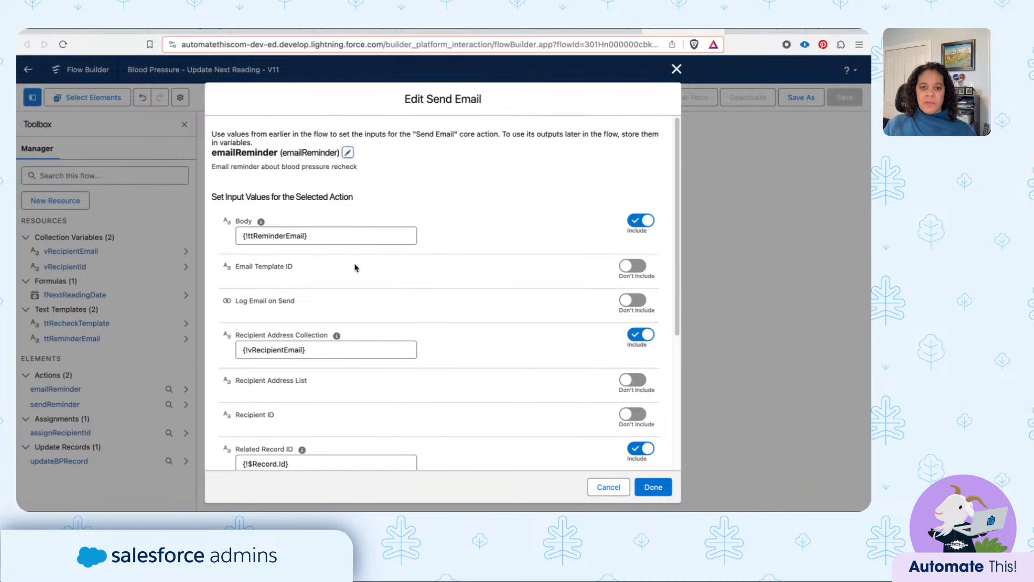
pyautogui.scroll(-1, 323, 237)
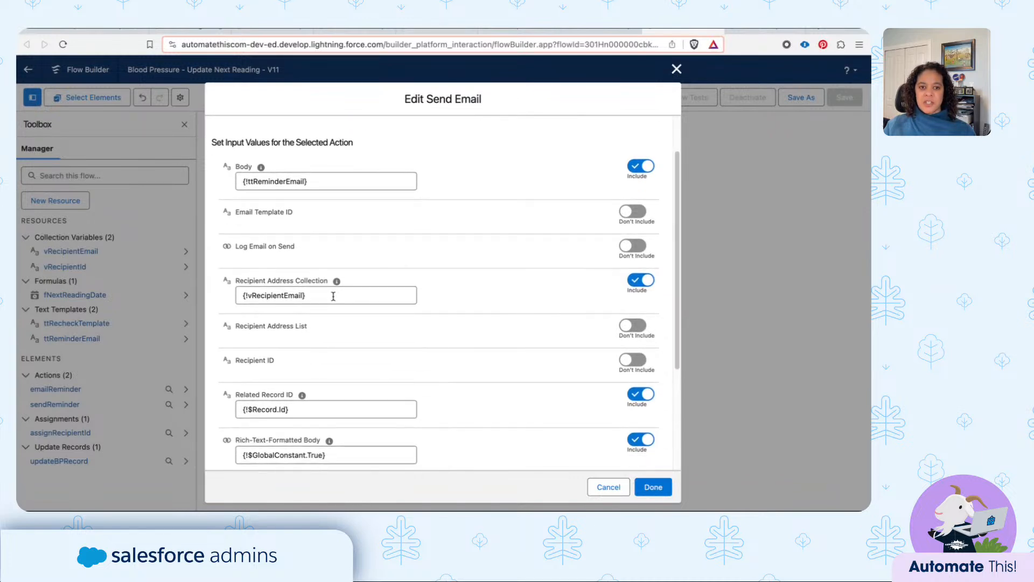
pyautogui.scroll(-3, 333, 296)
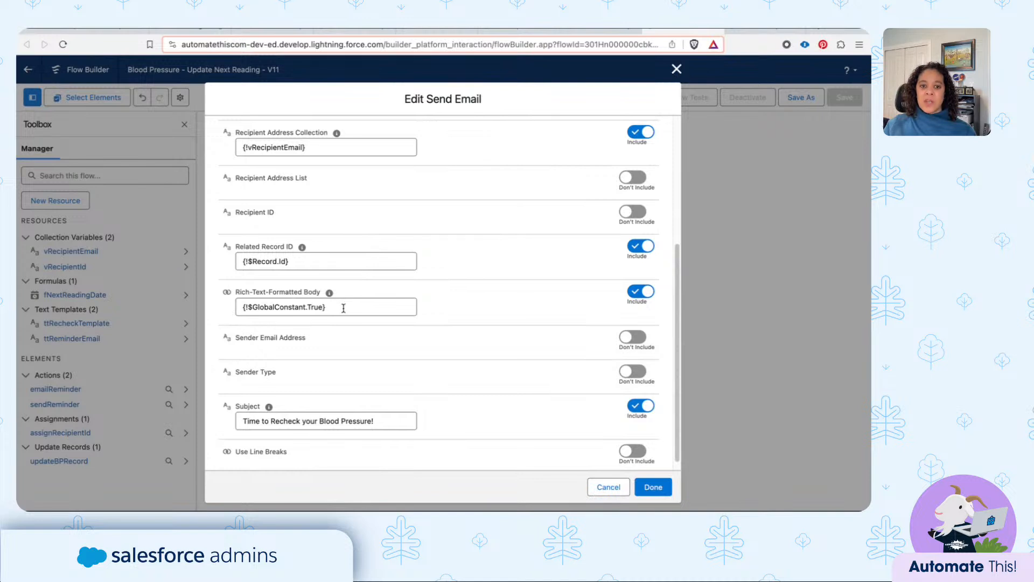
pyautogui.scroll(-1, 402, 447)
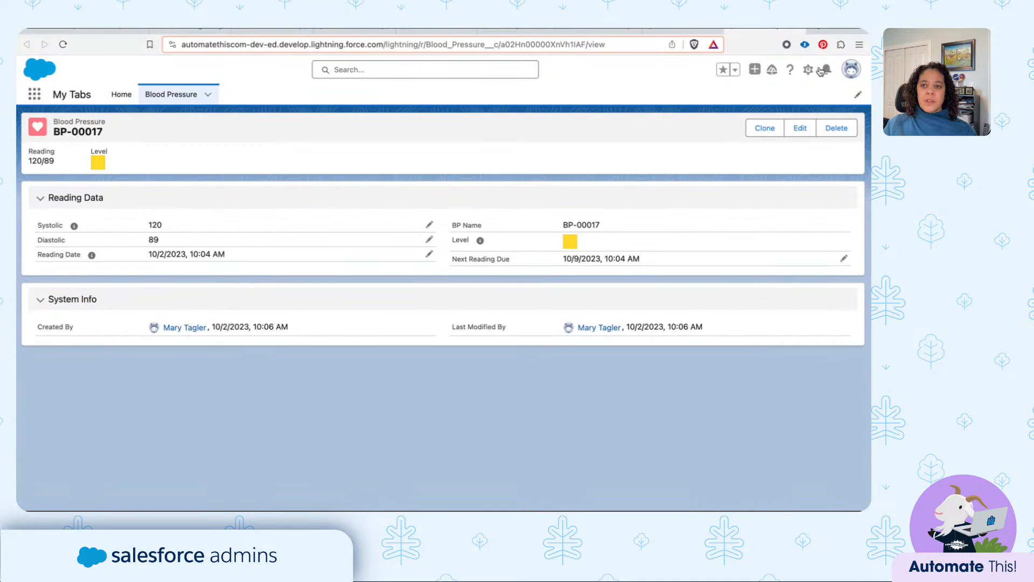
# - View the Salesforce notifications and follow the latest blood pressure recheck reminder to its reading record
pyautogui.click(825, 70)
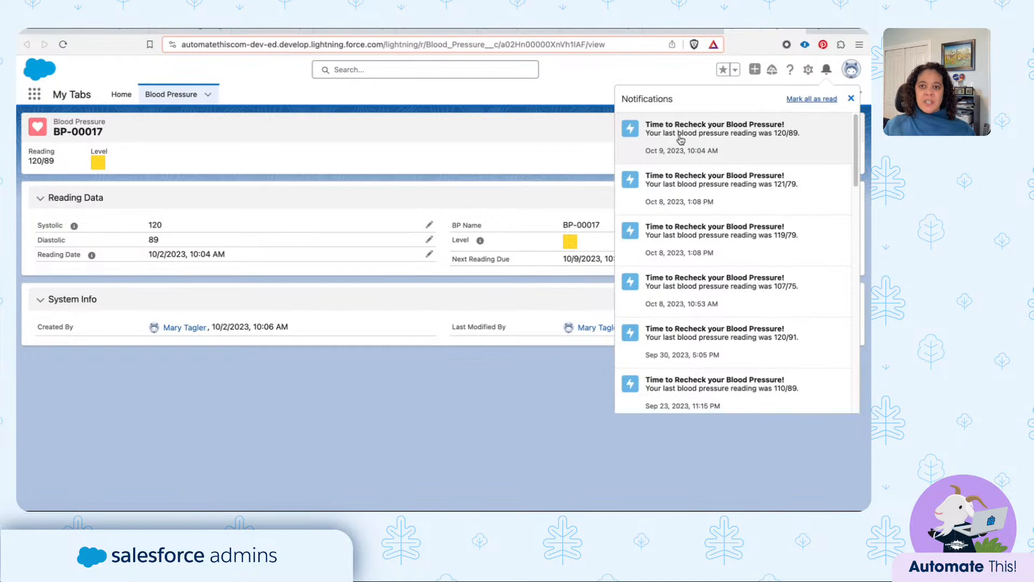
pyautogui.click(681, 140)
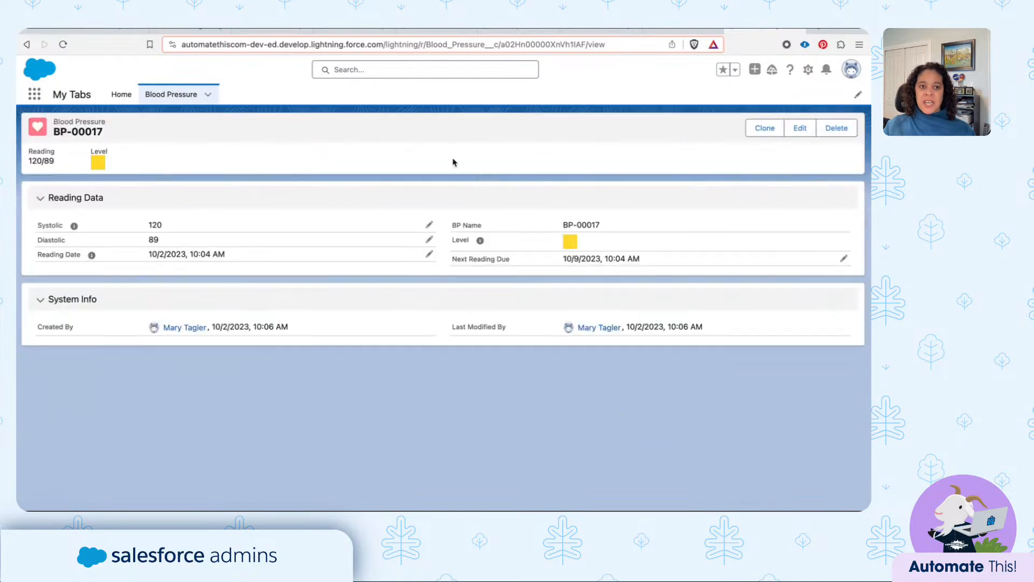